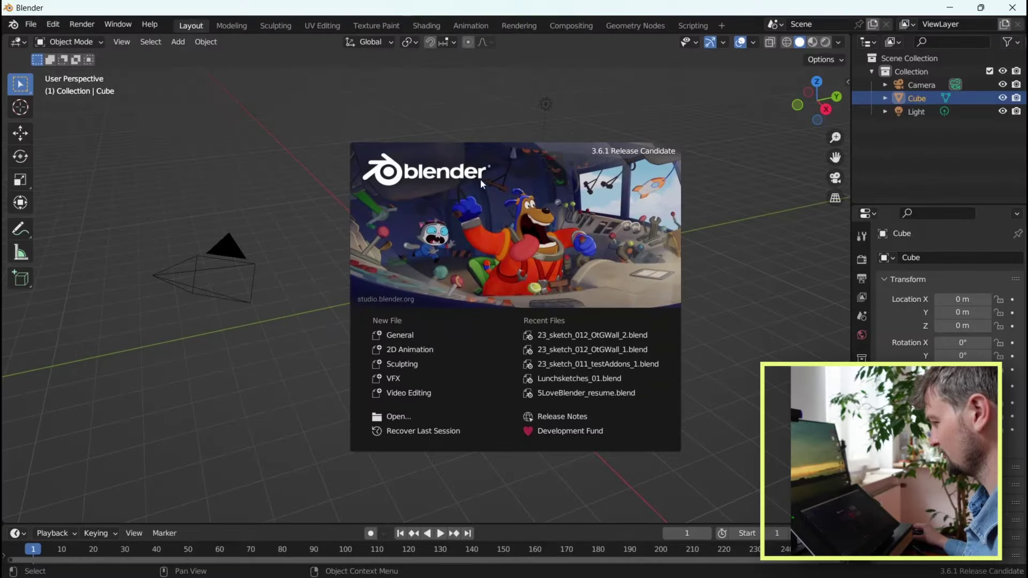
Step: Create a new file from the 2D Animation template
{"action": "left_click", "coordinate": [400, 350]}
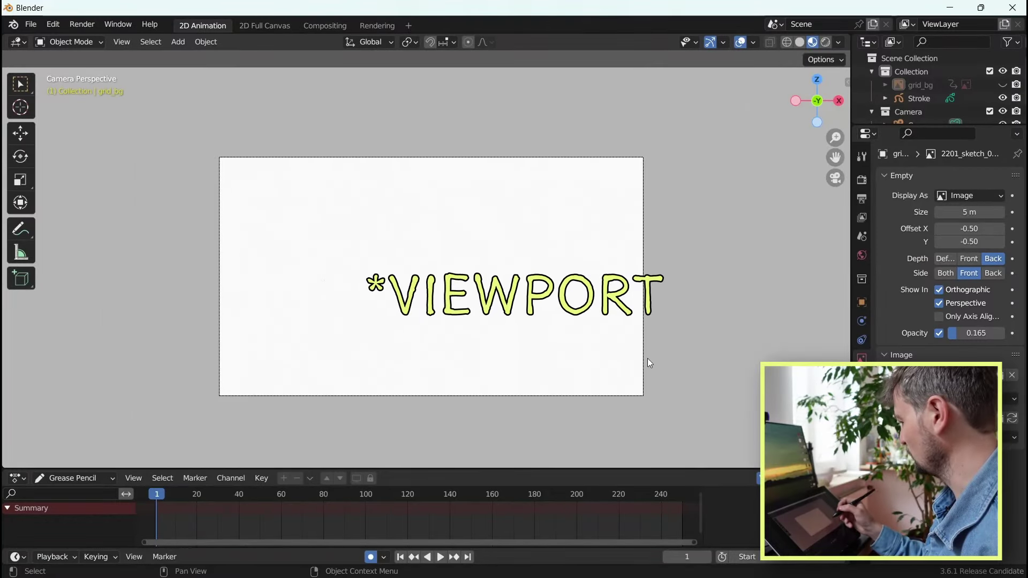
{"action": "middle_click_drag", "start_coordinate": [667, 315], "coordinate": [666, 292], "text": "shift"}
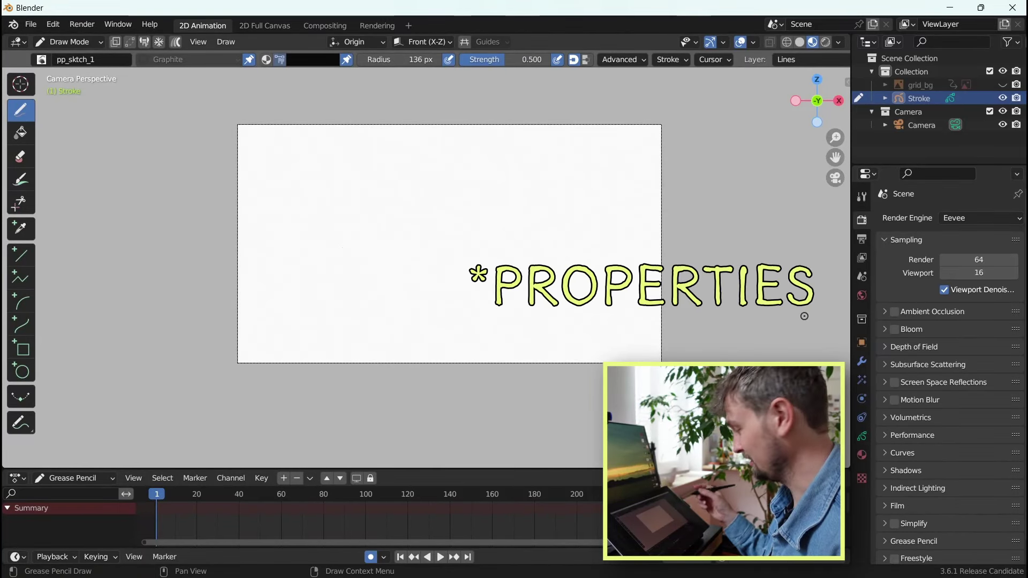
Step: Look through the Stroke object's data, material and modifier properties and the animation timeline
{"action": "left_click", "coordinate": [863, 437]}
{"action": "left_click", "coordinate": [863, 456]}
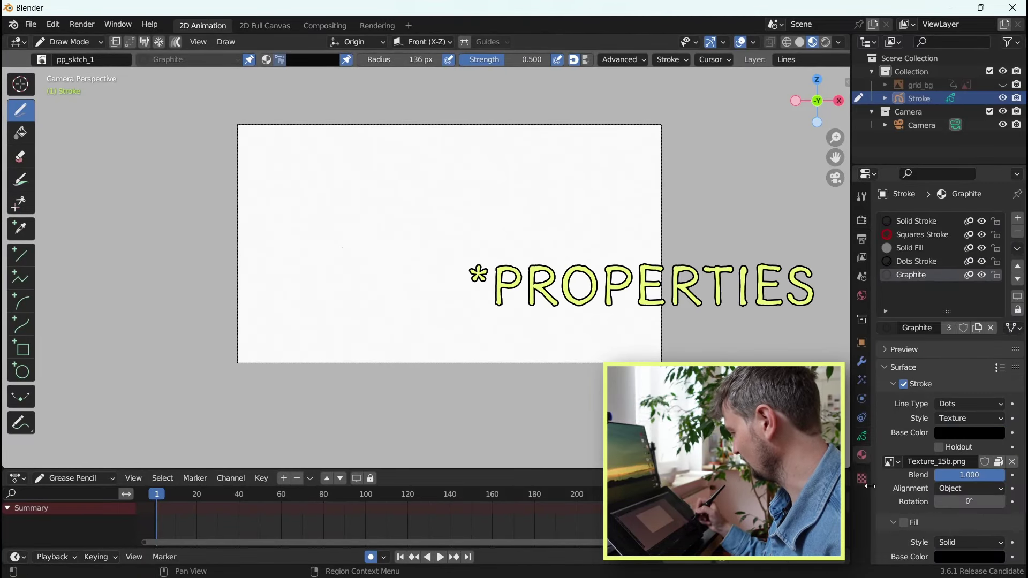
{"action": "left_click", "coordinate": [862, 362]}
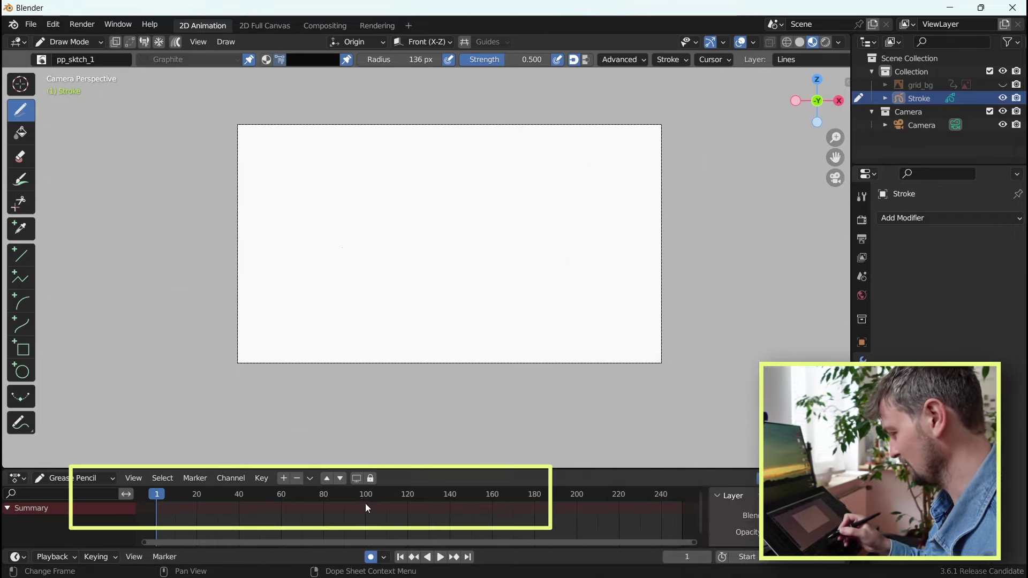
{"action": "middle_click_drag", "start_coordinate": [380, 497], "coordinate": [378, 497]}
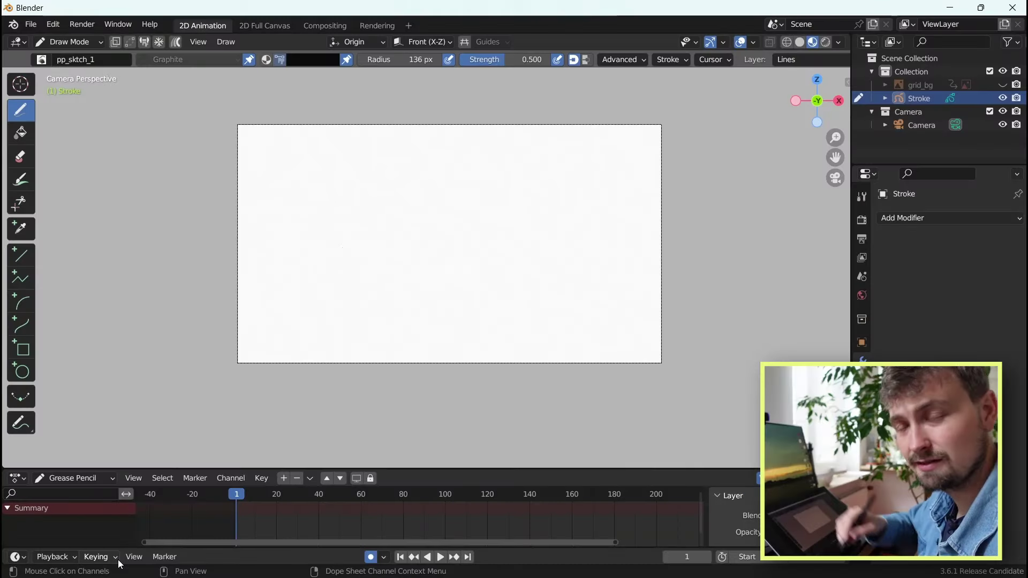
Step: Open the preferences and review the Emulate 3 Button Mouse input option and the keymap settings
{"action": "left_click", "coordinate": [52, 24]}
{"action": "left_click", "coordinate": [75, 214]}
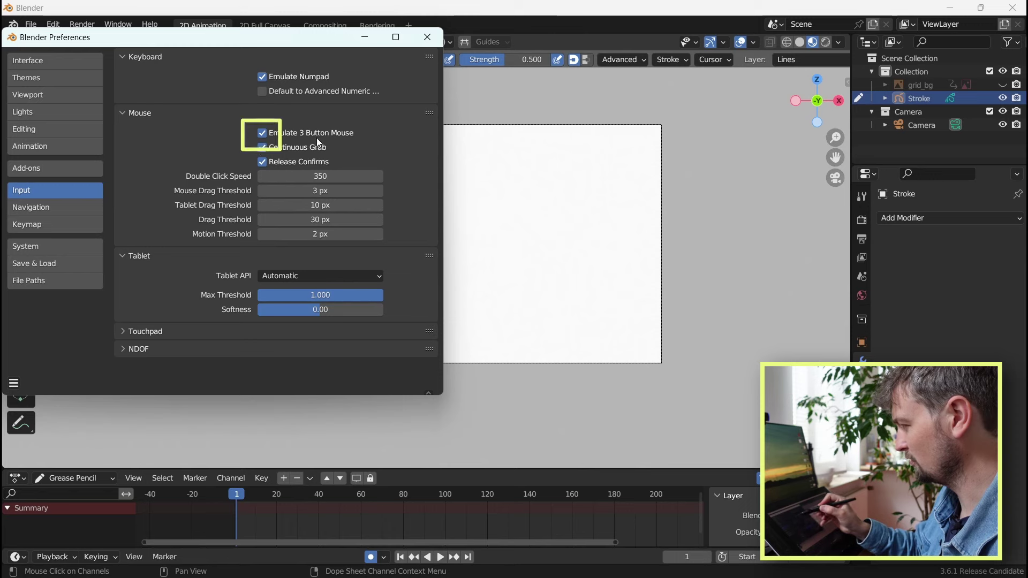
{"action": "left_click", "coordinate": [27, 225]}
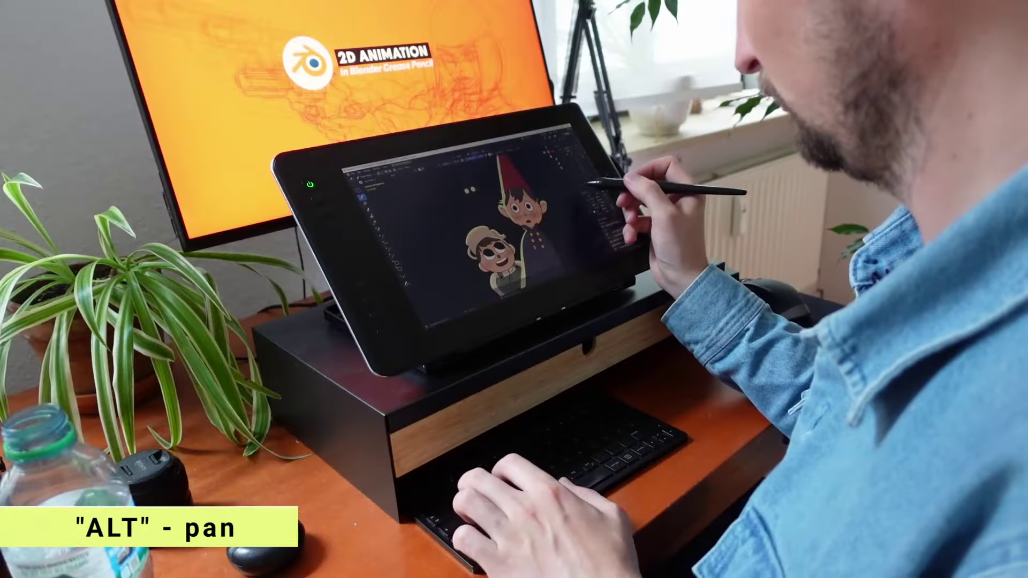
{"action": "left_click_drag", "start_coordinate": [549, 220], "coordinate": [599, 184], "text": "alt"}
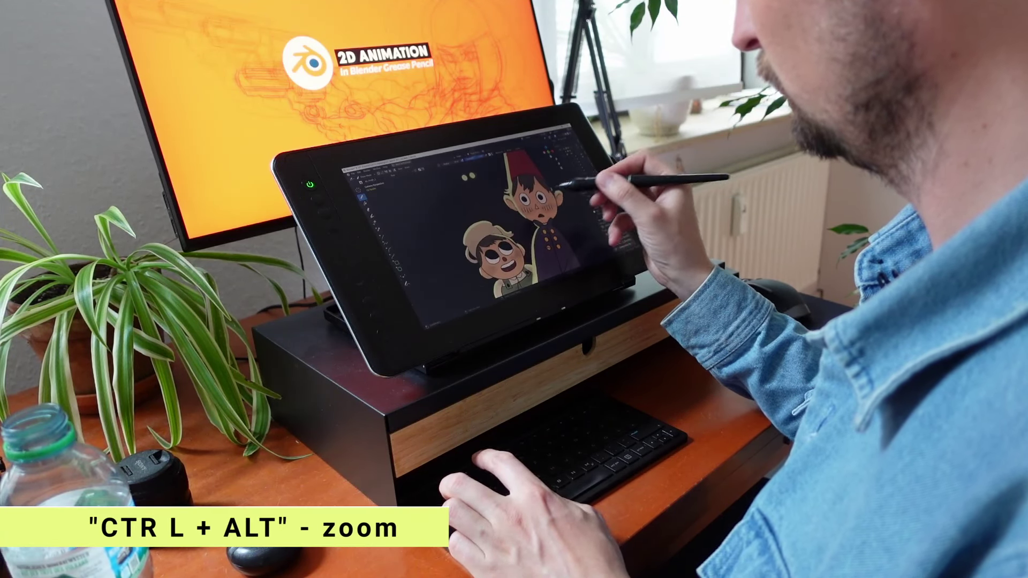
{"action": "middle_click_drag", "start_coordinate": [541, 184], "coordinate": [492, 189], "text": "ctrl+alt"}
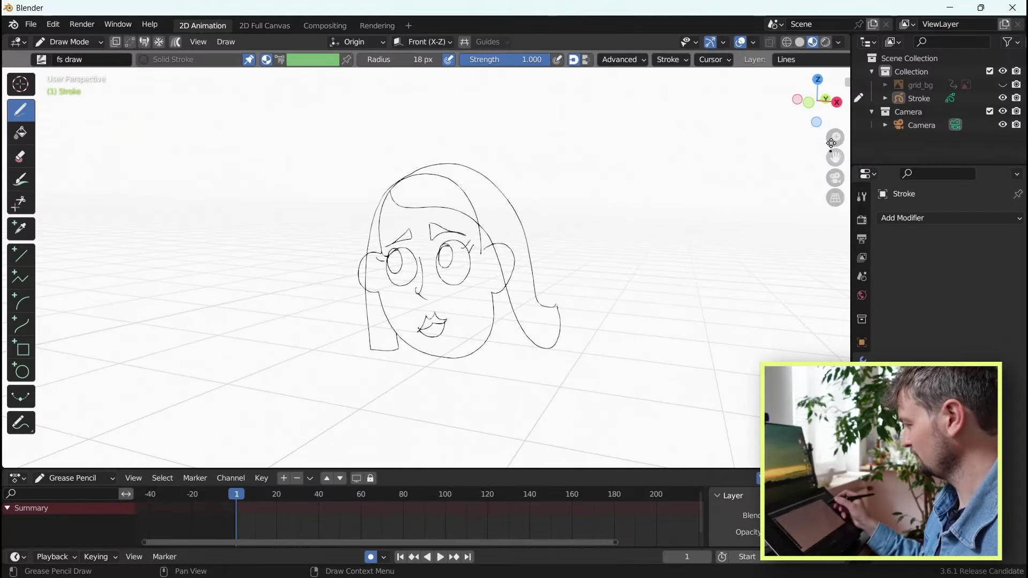
Step: Orbit around the face drawing in 3D and return to the flat camera view
{"action": "mouse_move", "coordinate": [811, 107]}
{"action": "left_mouse_down"}
{"action": "mouse_move", "coordinate": [761, 114]}
{"action": "mouse_move", "coordinate": [708, 222]}
{"action": "left_mouse_up"}
{"action": "key", "text": "KP_0"}
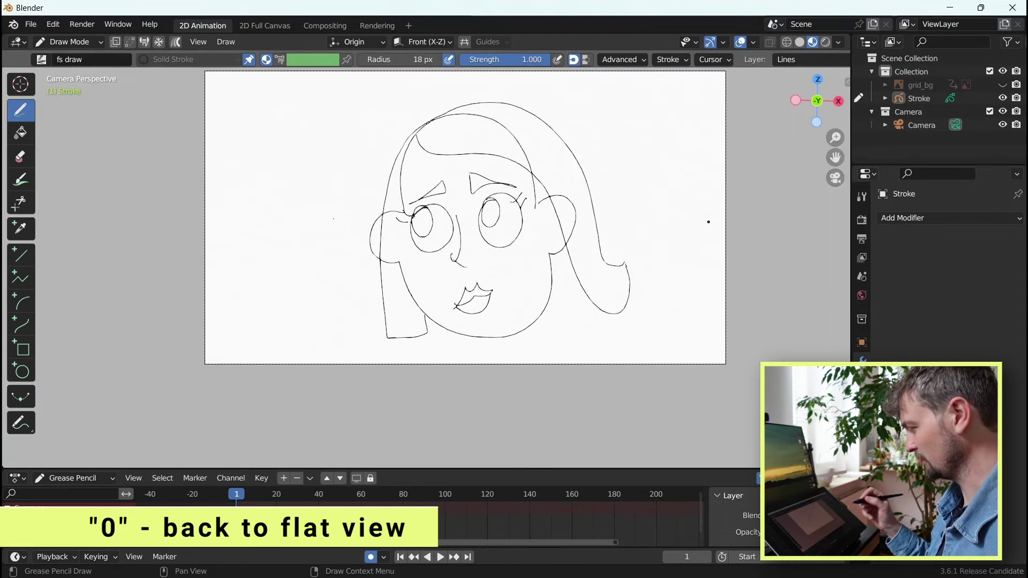
{"action": "middle_click_drag", "start_coordinate": [651, 266], "coordinate": [639, 328]}
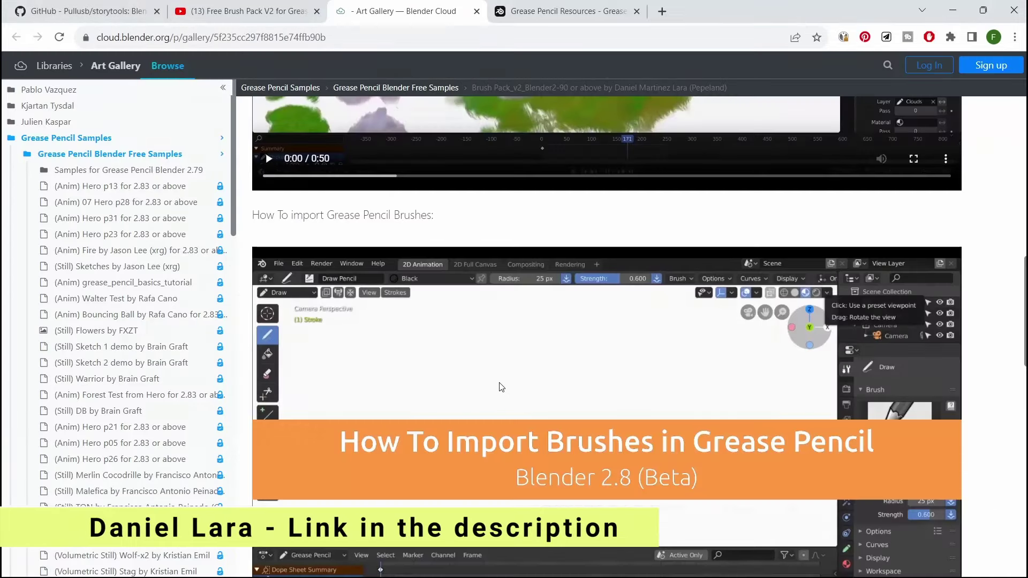
Step: Switch to the browser and look through the Brush Pack v2 page on Blender Cloud
{"action": "scroll", "coordinate": [898, 277], "scroll_direction": "down", "scroll_amount": 5}
{"action": "left_click", "coordinate": [970, 286]}
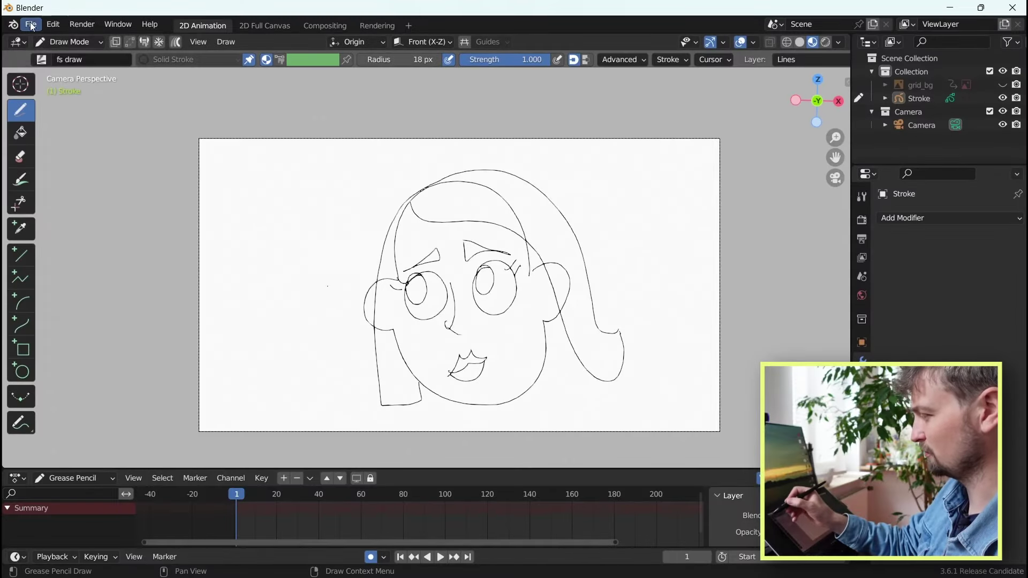
Step: Switch to Blender and start appending from the Brush folder of the brush_pack_V2 blend file in Blender_Tools
{"action": "left_click", "coordinate": [31, 25]}
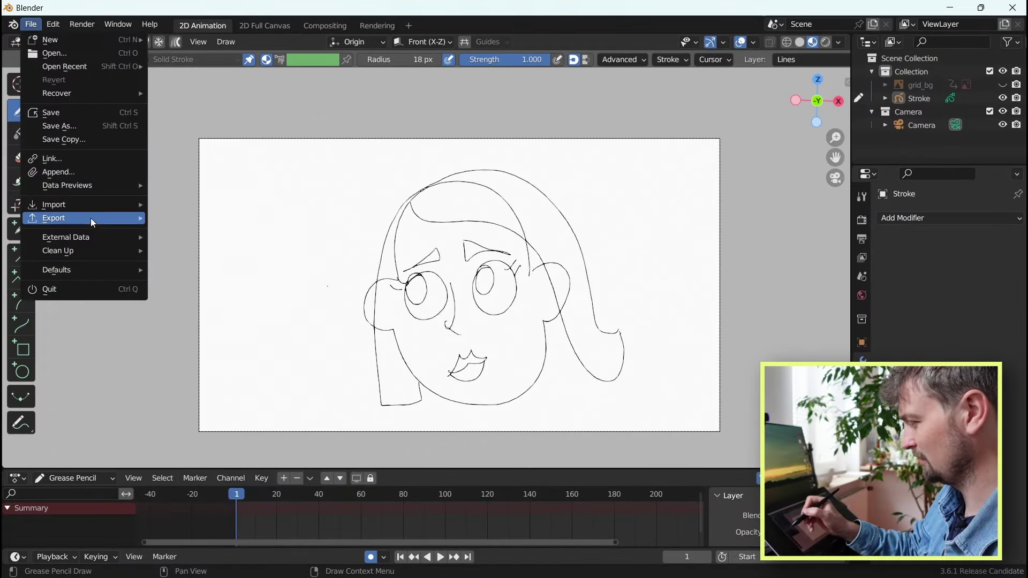
{"action": "left_click", "coordinate": [97, 177]}
{"action": "left_click", "coordinate": [209, 236]}
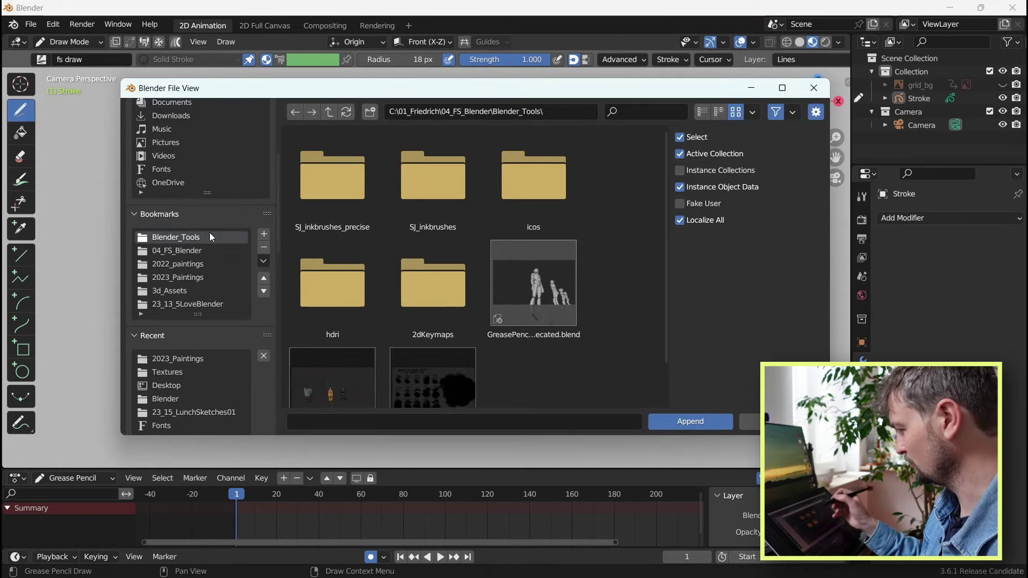
{"action": "double_click", "coordinate": [442, 352]}
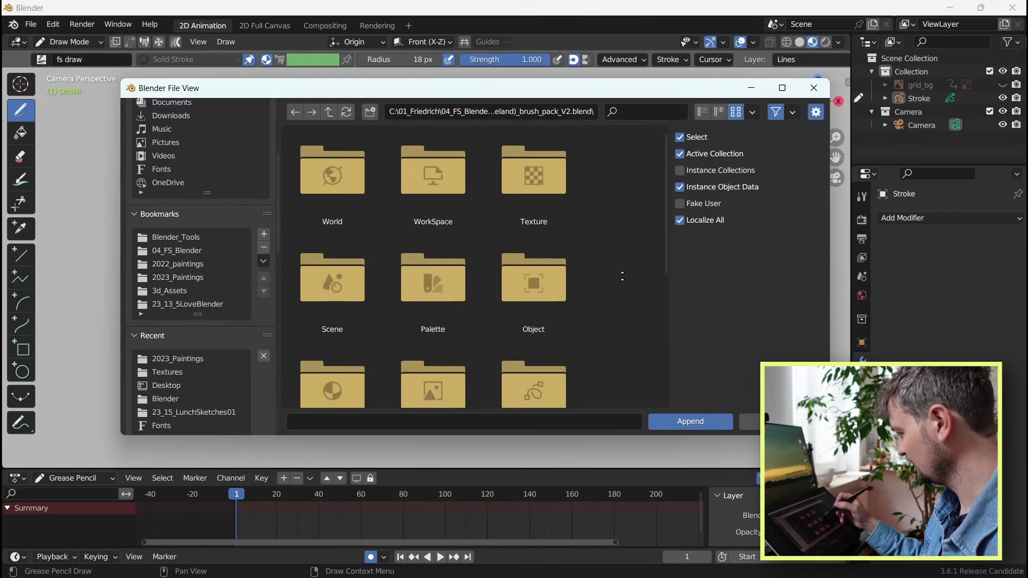
{"action": "scroll", "coordinate": [584, 284], "scroll_direction": "down", "scroll_amount": 5}
{"action": "scroll", "coordinate": [488, 246], "scroll_direction": "down", "scroll_amount": 1}
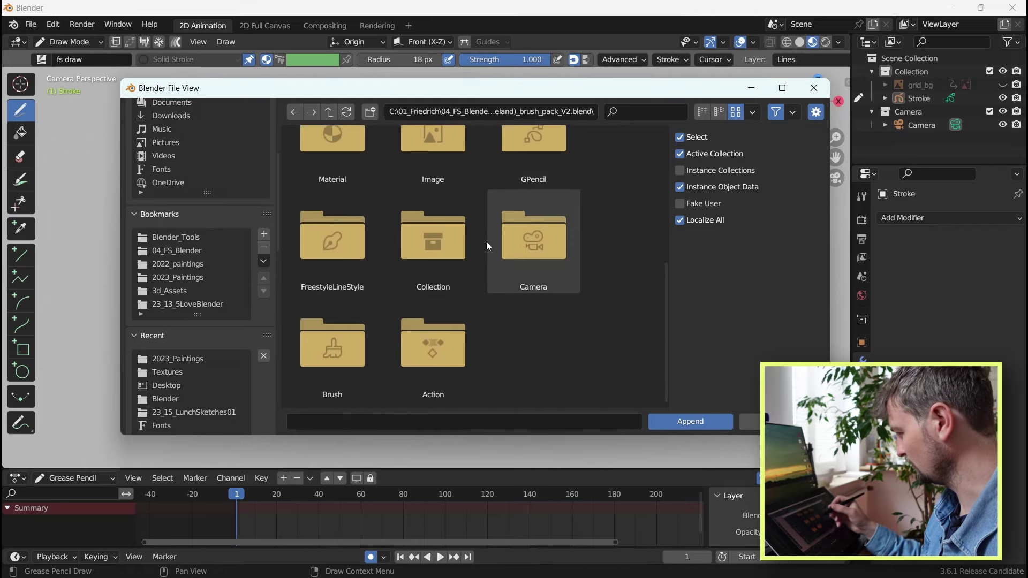
{"action": "double_click", "coordinate": [332, 343]}
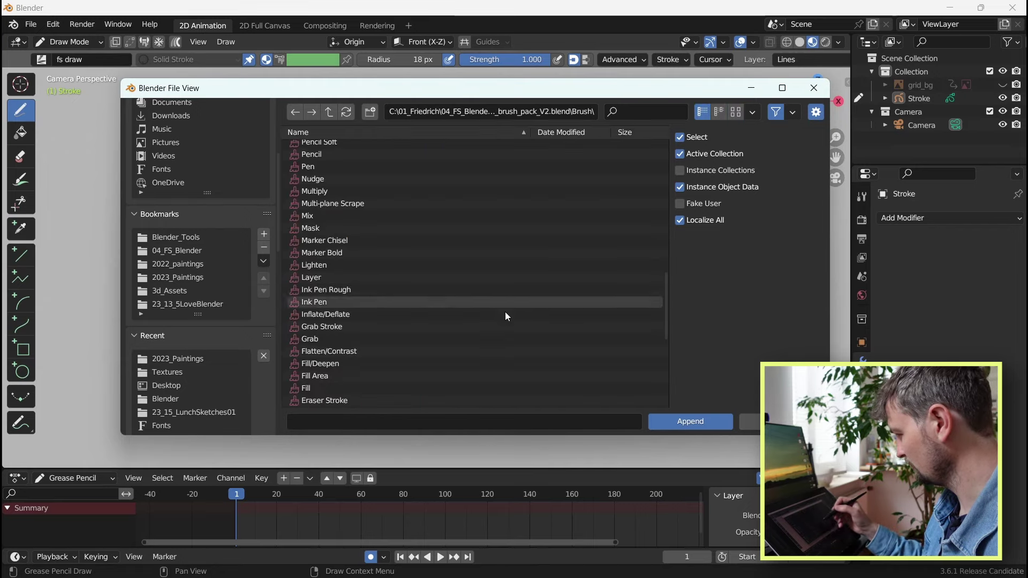
Step: Append all the pack's brushes from pp_wet_1 through pp_cloud_1
{"action": "scroll", "coordinate": [506, 312], "scroll_direction": "down", "scroll_amount": 5}
{"action": "scroll", "coordinate": [477, 297], "scroll_direction": "up", "scroll_amount": 6}
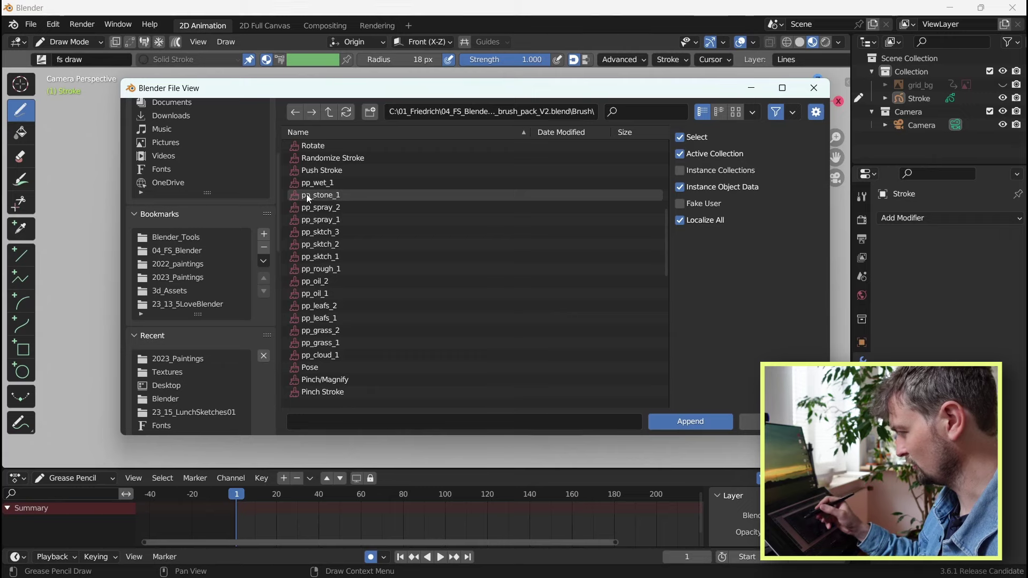
{"action": "left_click_drag", "start_coordinate": [343, 182], "coordinate": [353, 355]}
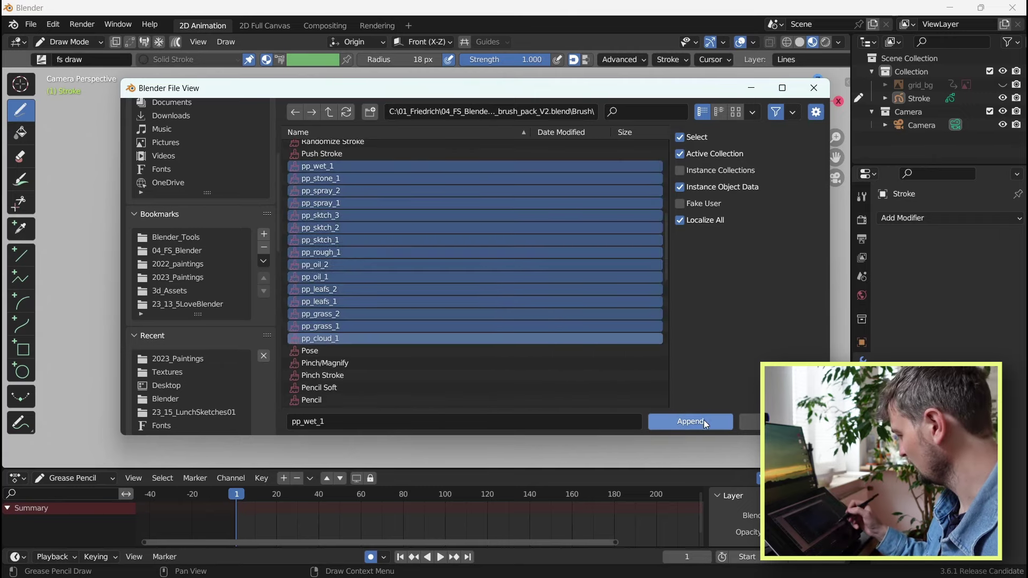
{"action": "left_click", "coordinate": [701, 423]}
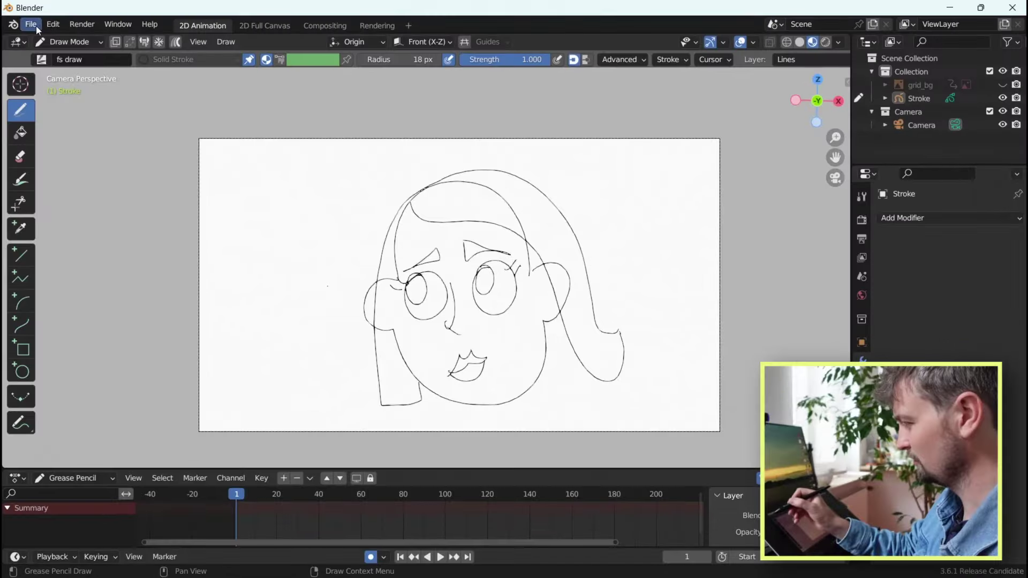
Step: Search the add-ons in the preferences for "grease pencil"
{"action": "left_click", "coordinate": [53, 24]}
{"action": "left_click", "coordinate": [107, 220]}
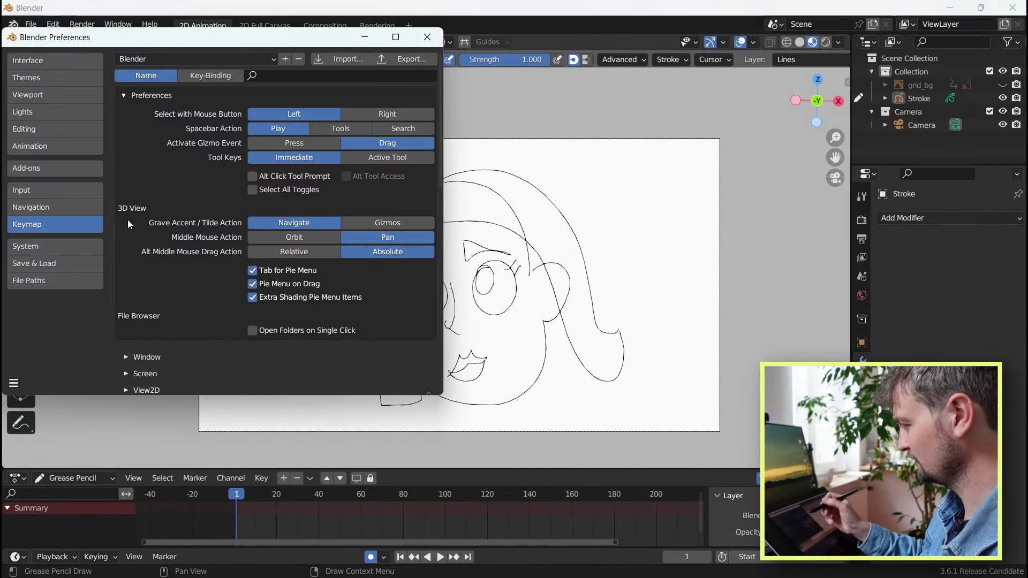
{"action": "left_click", "coordinate": [59, 169]}
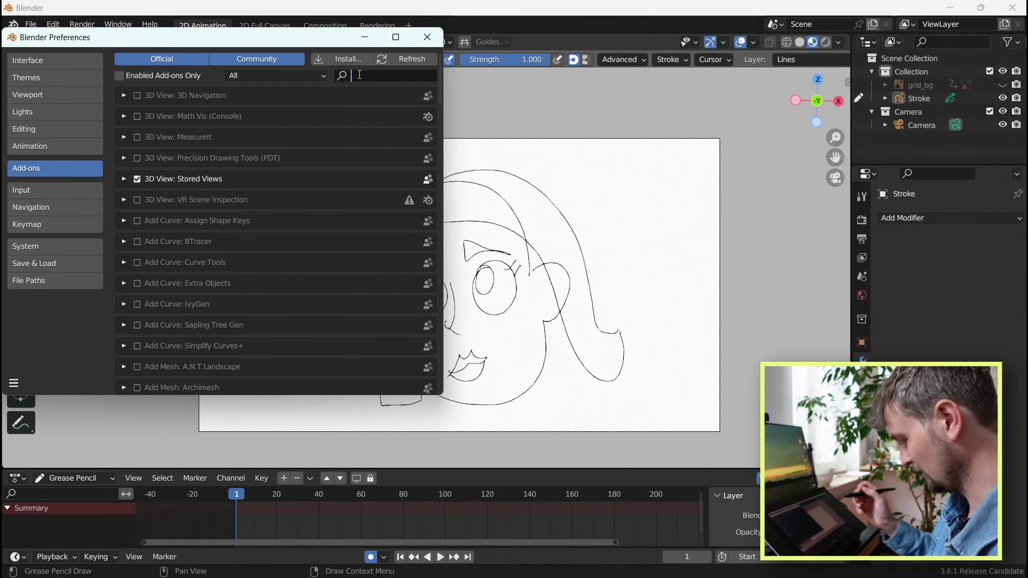
{"action": "type", "text": "grease pencil"}
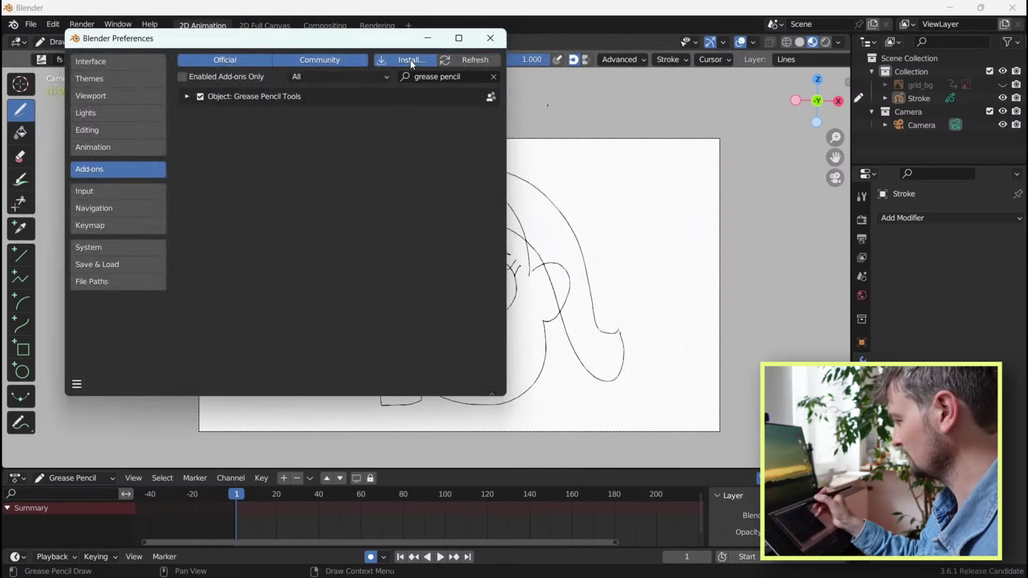
Step: Install the add-on file storytools-master.zip from the 00_Tools\Blender folder
{"action": "left_click", "coordinate": [411, 60]}
{"action": "left_click", "coordinate": [81, 356]}
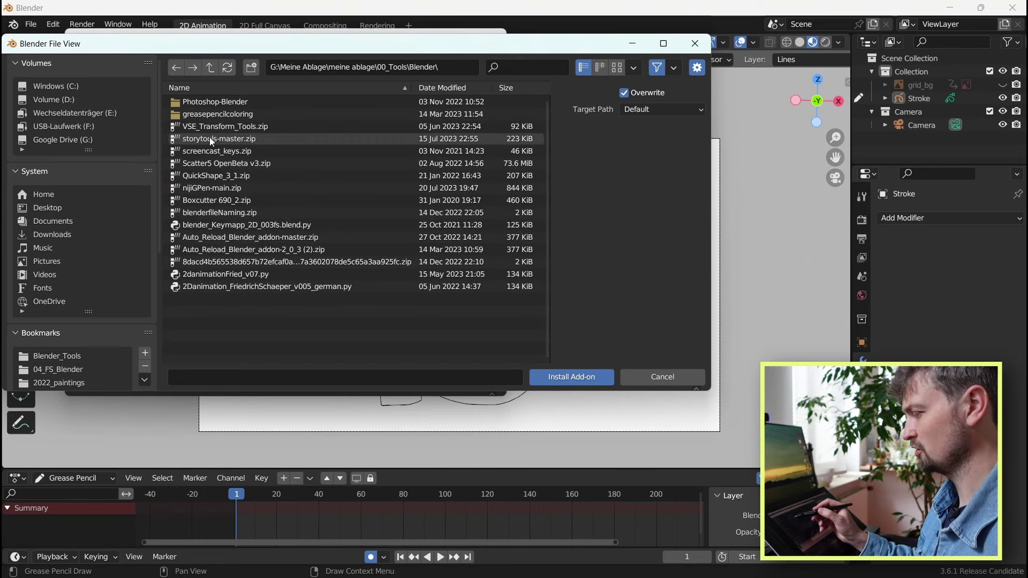
{"action": "left_click", "coordinate": [210, 138]}
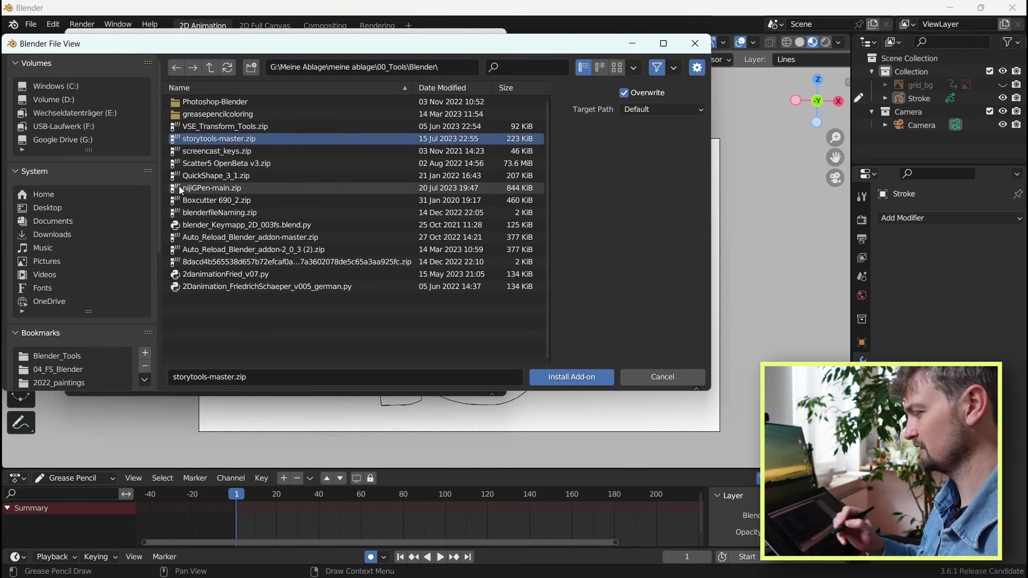
{"action": "double_click", "coordinate": [261, 138]}
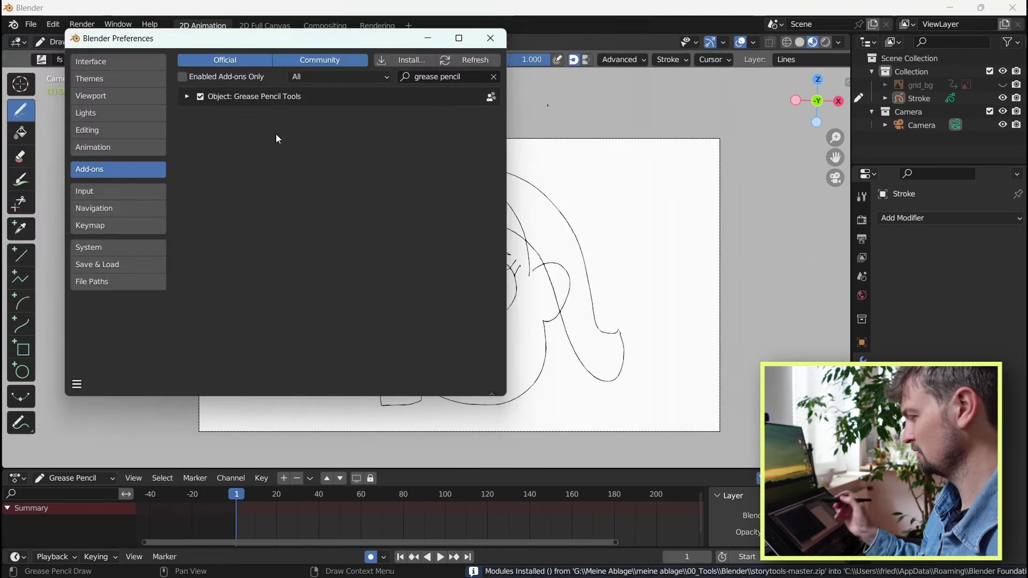
Step: Search the add-ons for "story" and enable Storytools - Storyboard Tools
{"action": "key", "text": "ctrl+f"}
{"action": "type", "text": "sto"}
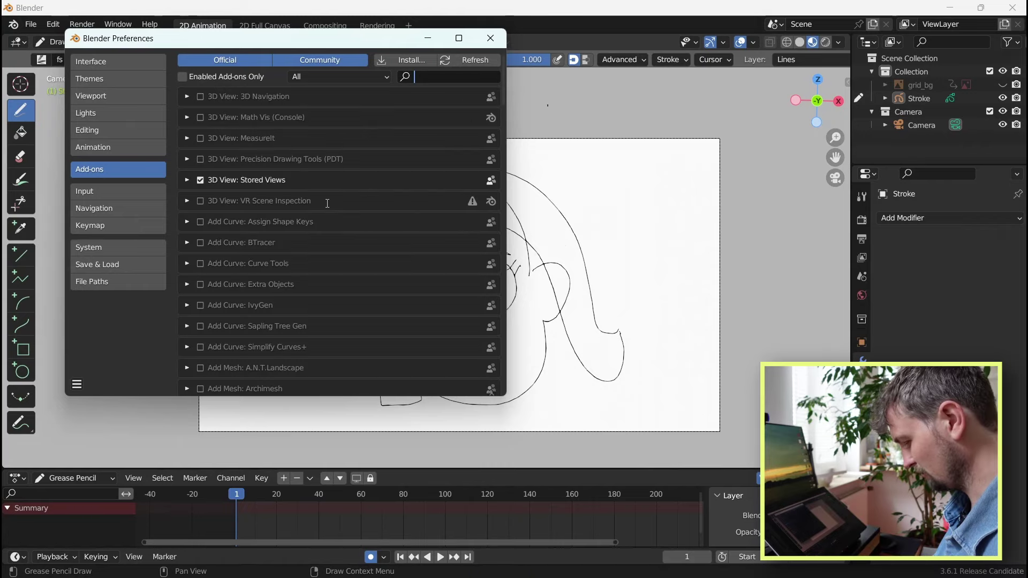
{"action": "type", "text": "rx"}
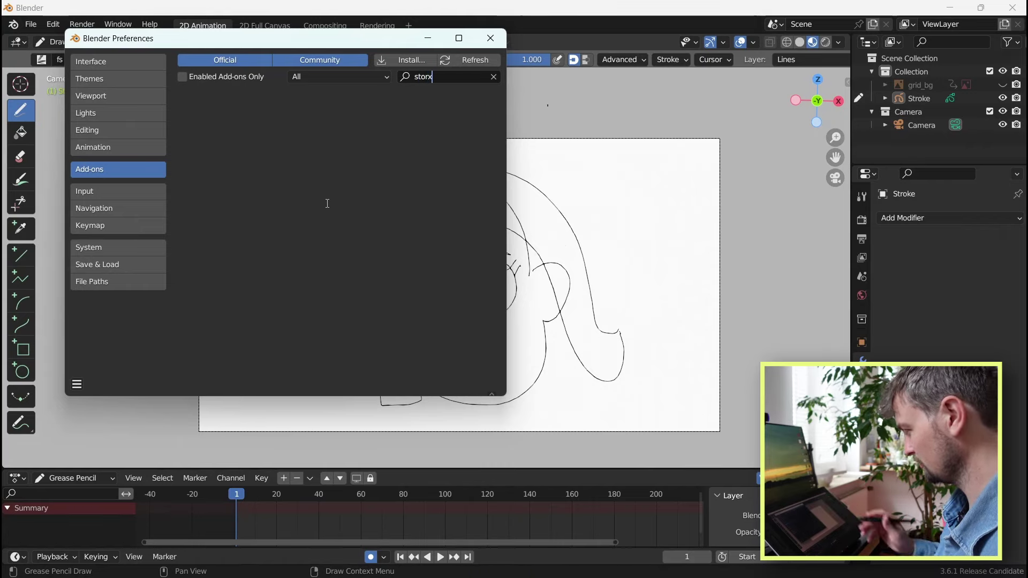
{"action": "key", "text": "BackSpace"}
{"action": "type", "text": "y"}
{"action": "left_click", "coordinate": [200, 96]}
Step: Expand the Storytools add-on's settings and disable its bottom toolbar
{"action": "left_click", "coordinate": [187, 97]}
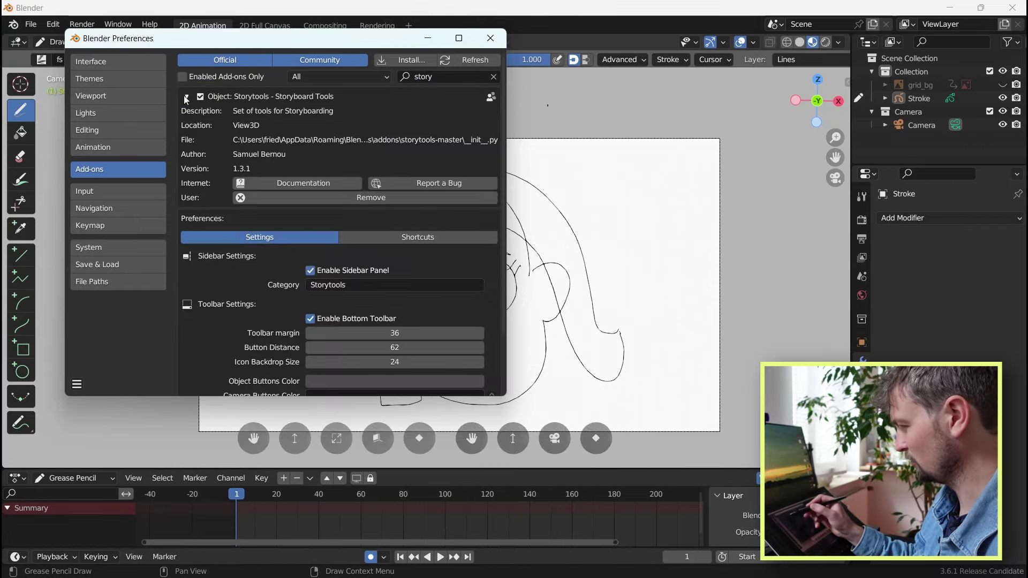
{"action": "left_click_drag", "start_coordinate": [500, 129], "coordinate": [498, 188]}
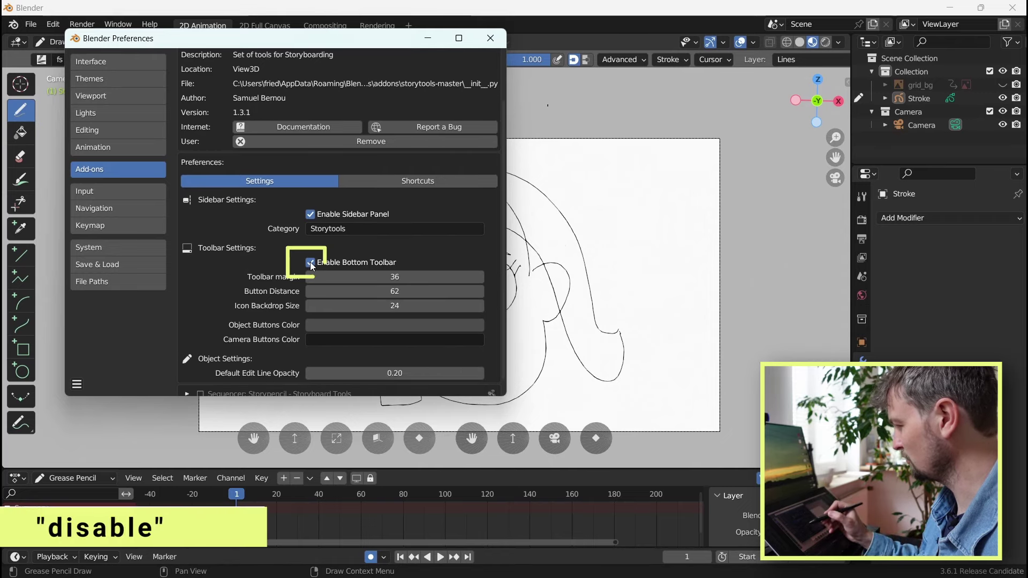
{"action": "left_click", "coordinate": [344, 261]}
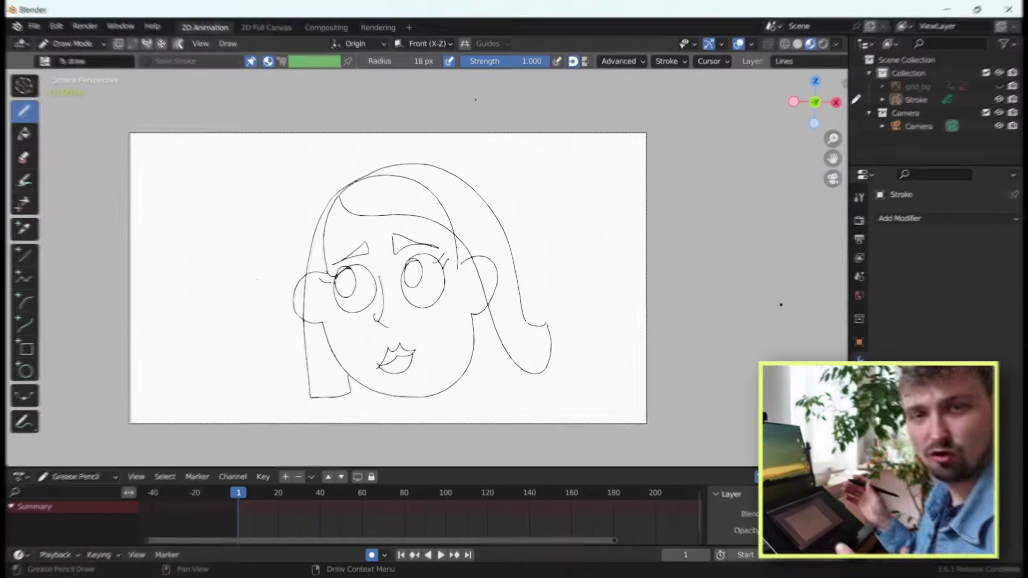
Step: Show the Storytools options in the viewport sidebar and look through its cameras, layers, materials and tools
{"action": "key", "text": "n"}
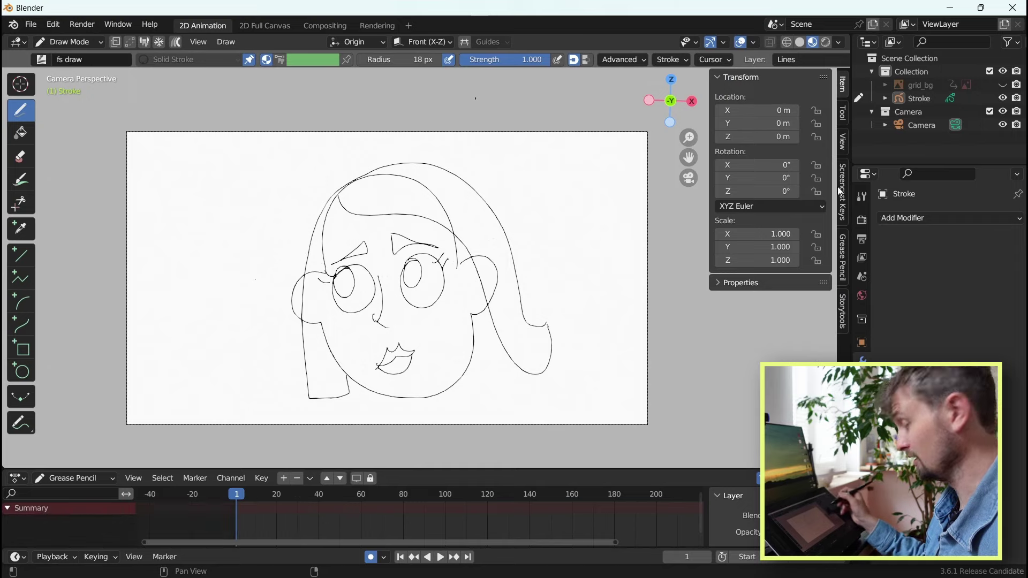
{"action": "left_click", "coordinate": [843, 316]}
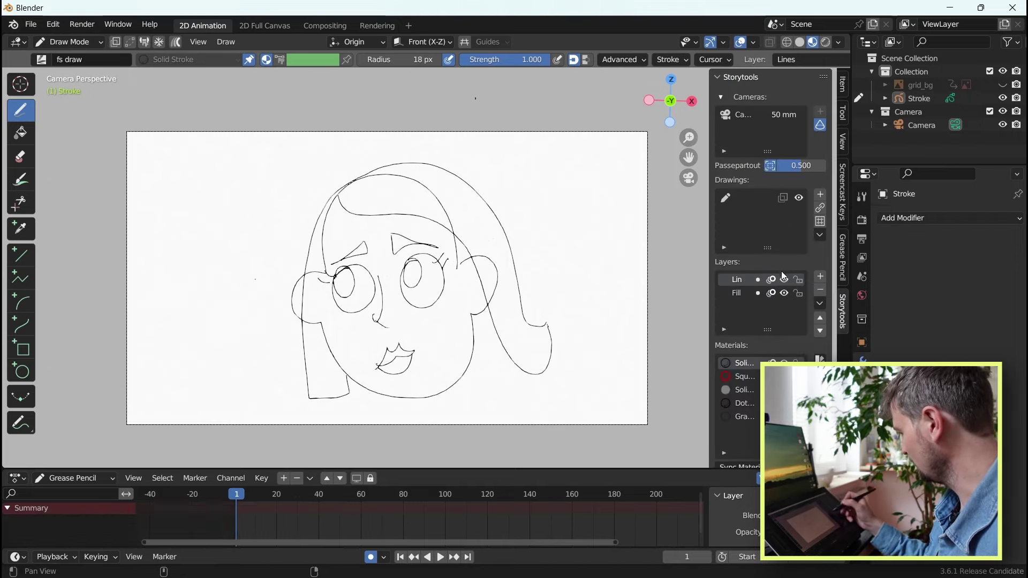
{"action": "scroll", "coordinate": [774, 261], "scroll_direction": "down", "scroll_amount": 6}
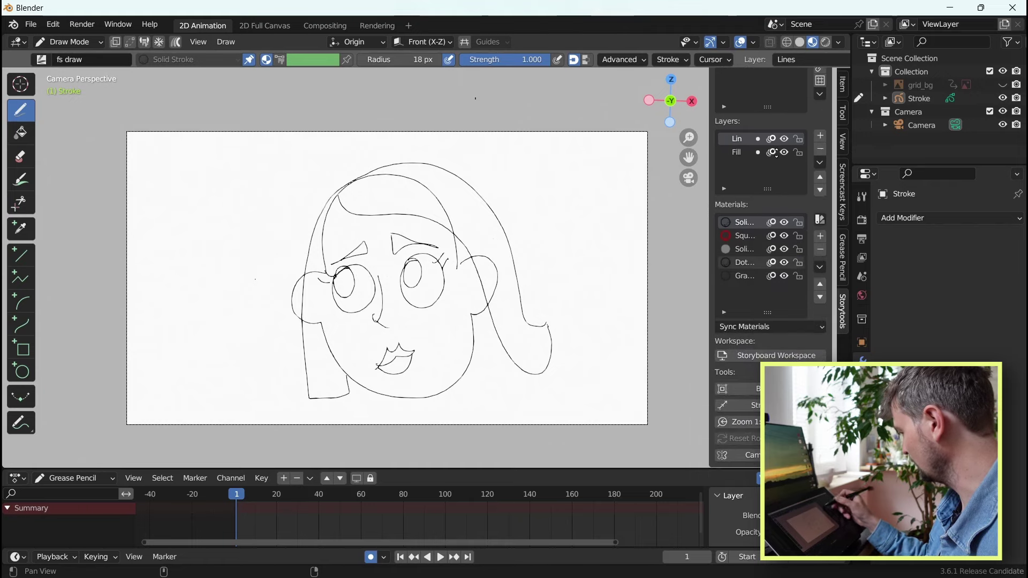
{"action": "scroll", "coordinate": [774, 261], "scroll_direction": "up", "scroll_amount": 6}
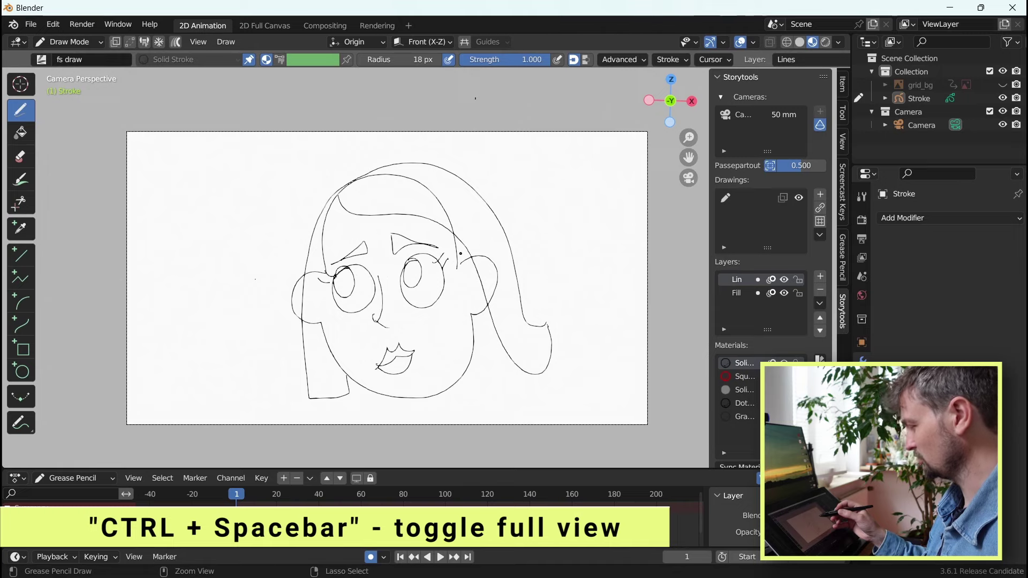
Step: Maximize the viewport to fill the window, and toggle its sidebar off and back on
{"action": "key", "text": "ctrl+space"}
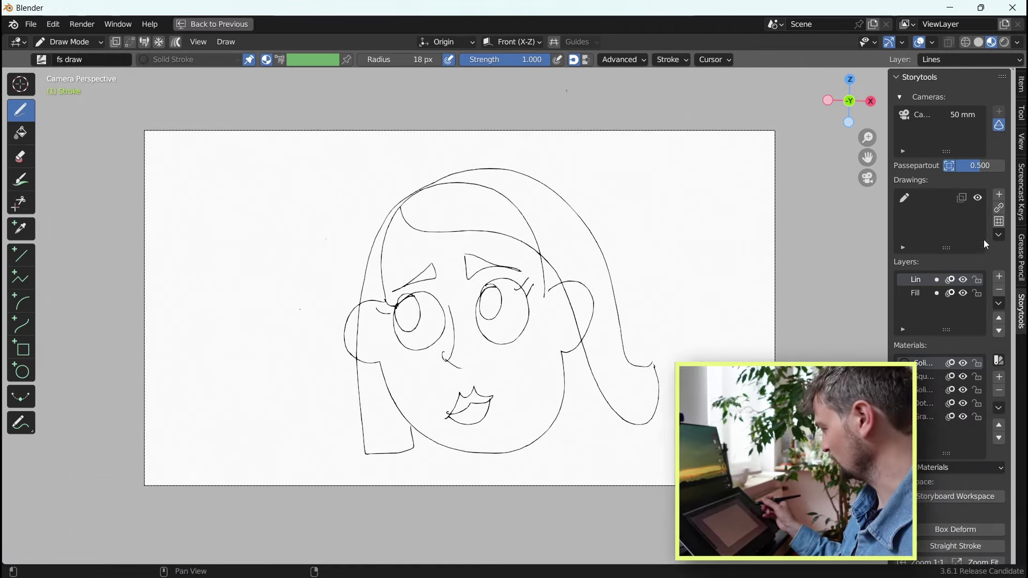
{"action": "key", "text": "n"}
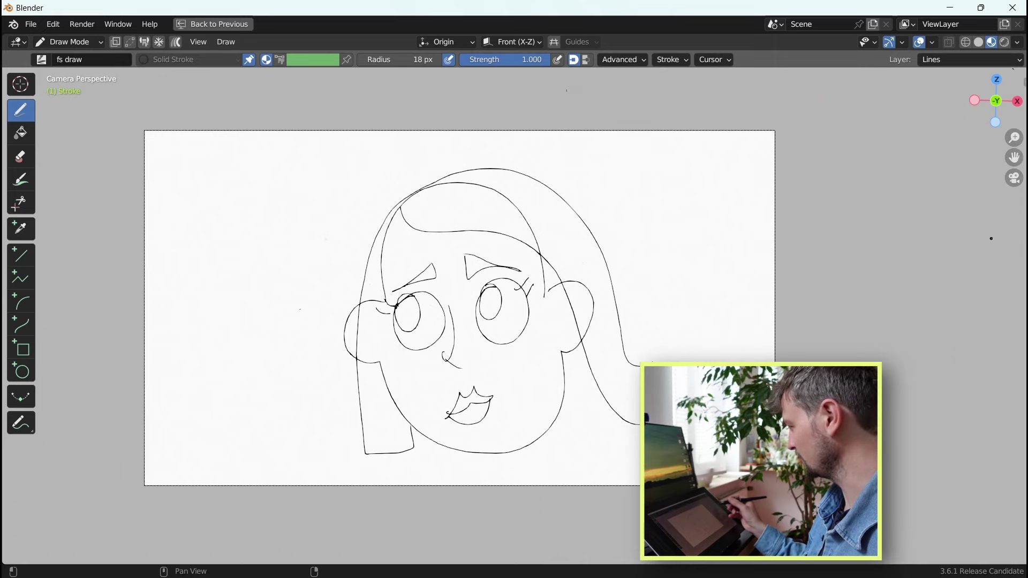
{"action": "key", "text": "n"}
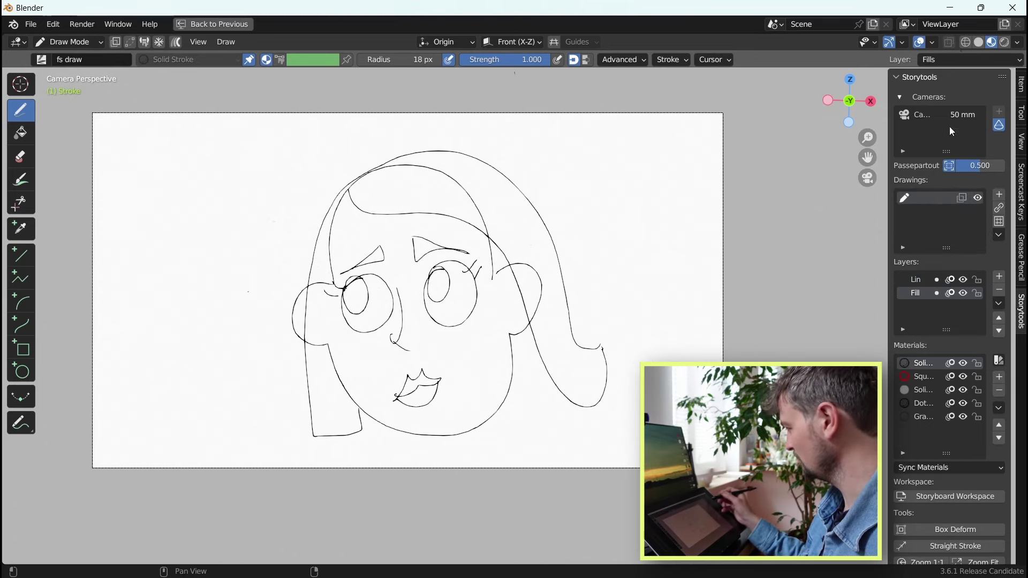
Step: Flip the view with Storytools' Camera Mirror Flip and flip it back to normal
{"action": "scroll", "coordinate": [938, 366], "scroll_direction": "down", "scroll_amount": 2}
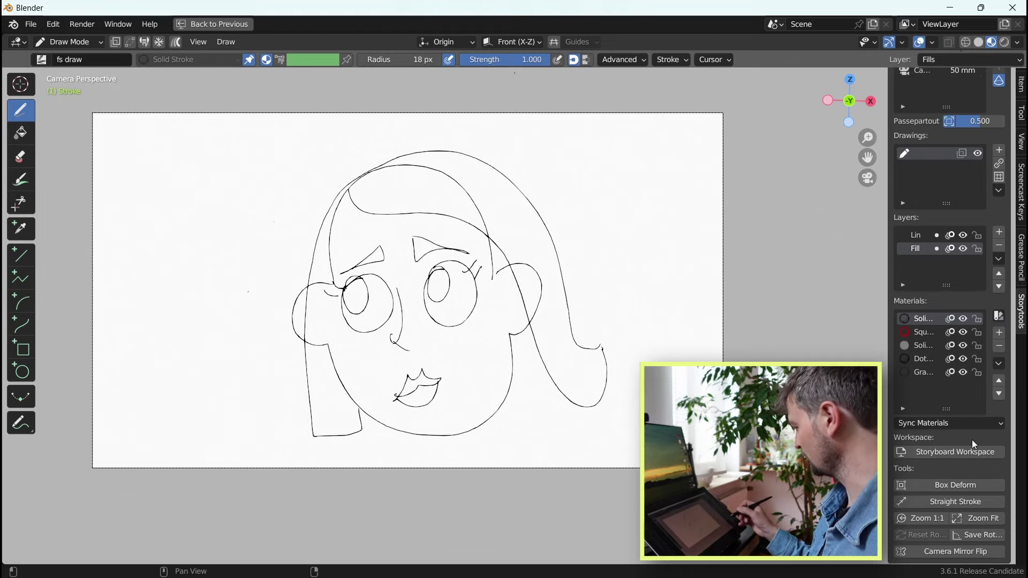
{"action": "left_click", "coordinate": [965, 553]}
{"action": "left_click", "coordinate": [967, 553]}
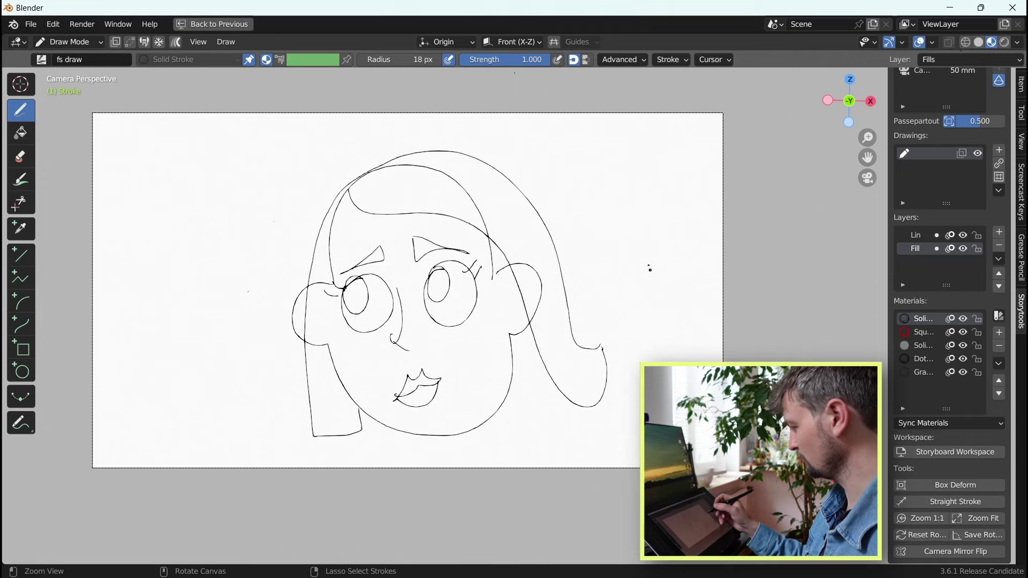
Step: Rotate the canvas, then reset its rotation and apply Zoom 1:1 with the Storytools view tools
{"action": "middle_click_drag", "start_coordinate": [658, 260], "coordinate": [592, 409]}
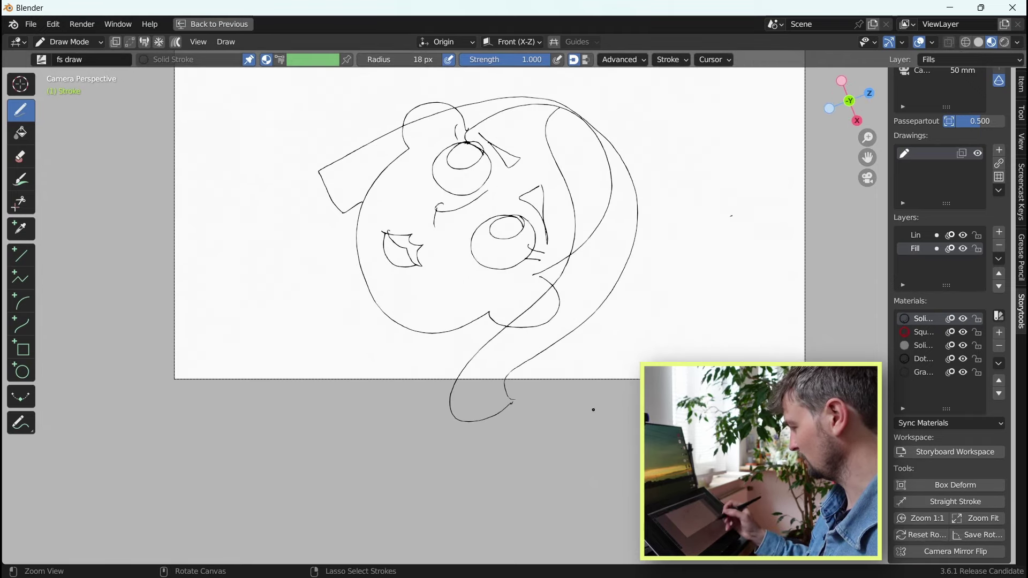
{"action": "left_click", "coordinate": [921, 535]}
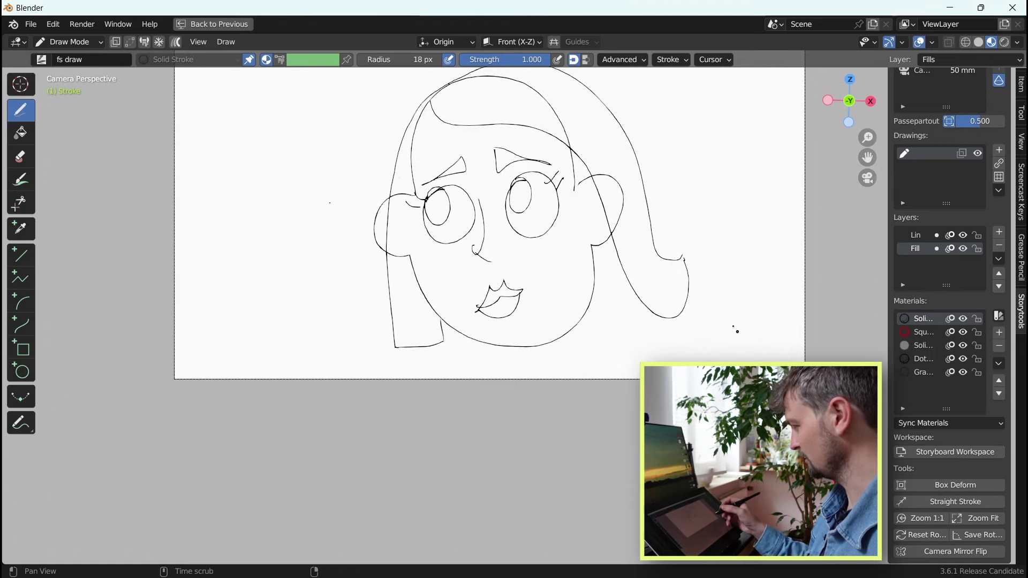
{"action": "left_click", "coordinate": [927, 521]}
{"action": "left_click", "coordinate": [929, 522]}
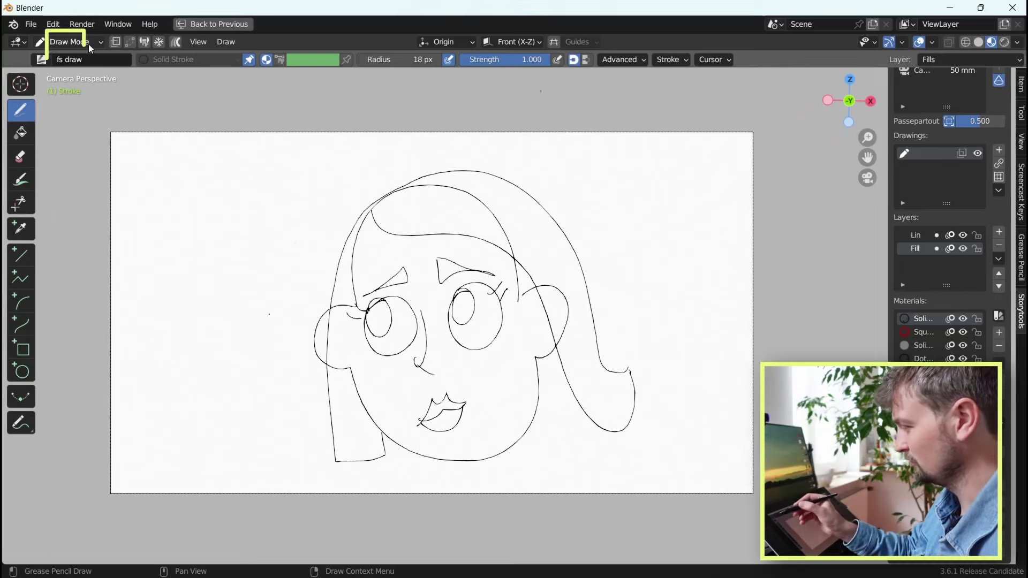
Step: Choose the pp_rough_1 drawing brush and increase its radius to 152 px
{"action": "left_click", "coordinate": [88, 43]}
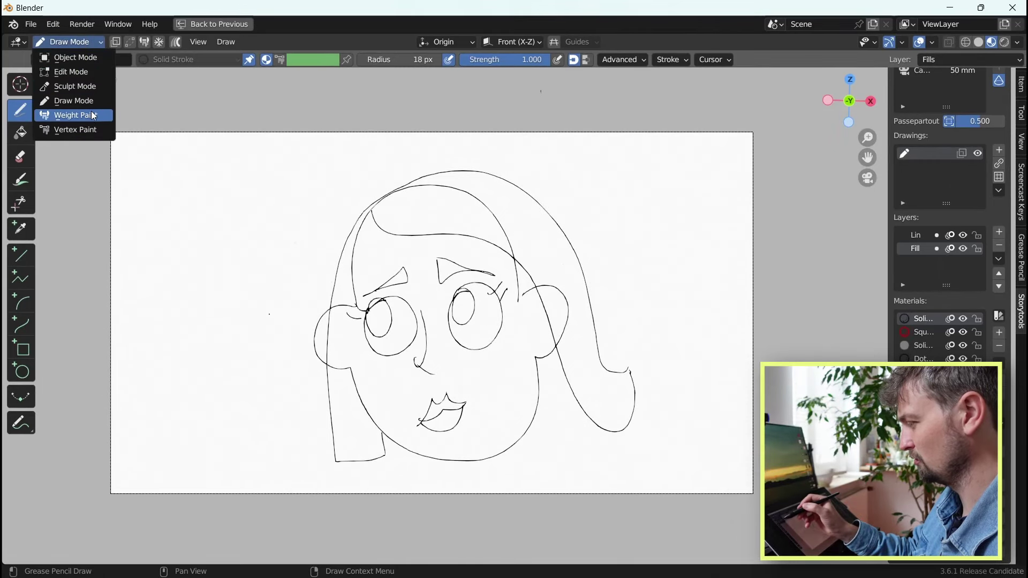
{"action": "left_click", "coordinate": [41, 59]}
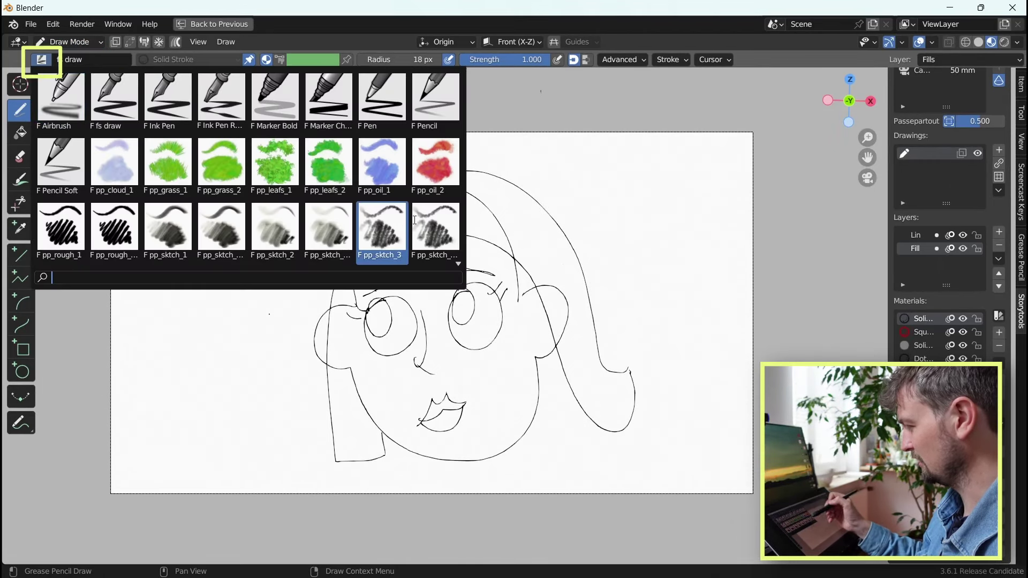
{"action": "left_click", "coordinate": [61, 225]}
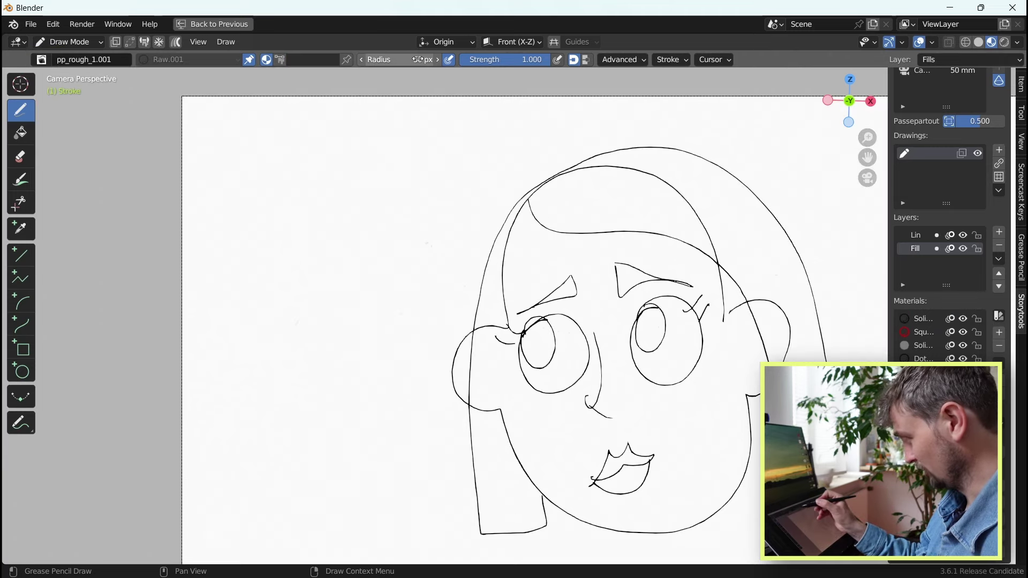
{"action": "left_click_drag", "start_coordinate": [422, 60], "coordinate": [456, 60]}
Step: Draw a test stroke beside the face with the rough brush and undo it, then return from the eraser to the Draw tool
{"action": "mouse_move", "coordinate": [339, 190]}
{"action": "left_mouse_down"}
{"action": "mouse_move", "coordinate": [333, 246]}
{"action": "mouse_move", "coordinate": [257, 322]}
{"action": "left_mouse_up"}
{"action": "key", "text": "ctrl+z"}
{"action": "key", "text": "f"}
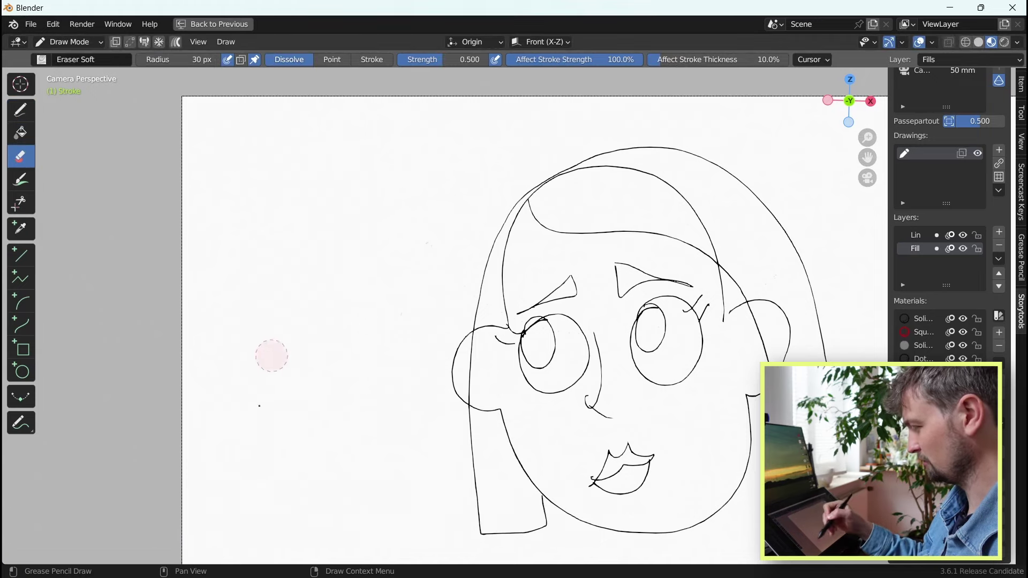
{"action": "left_click", "coordinate": [20, 110]}
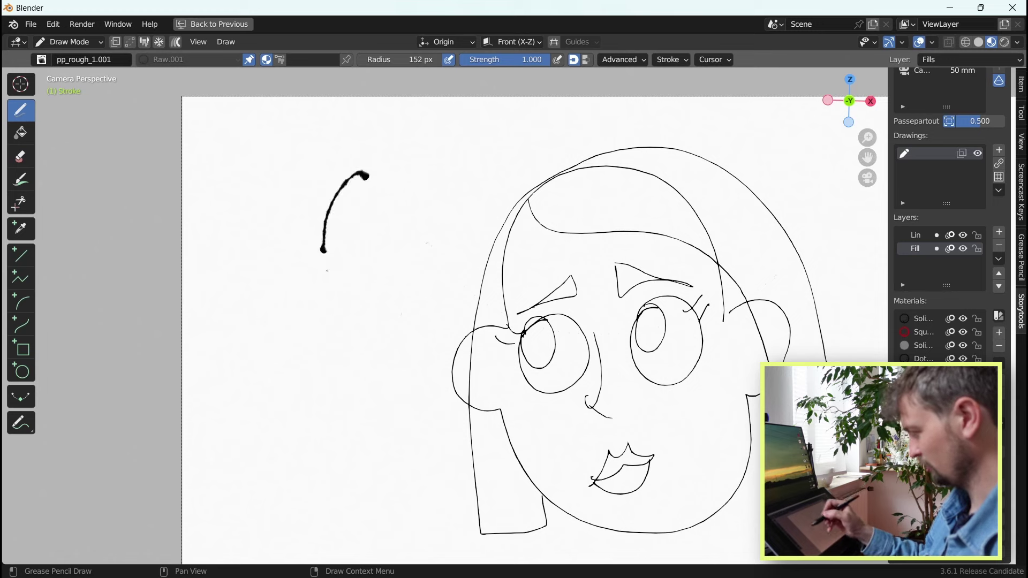
Step: Lasso-delete the S-shaped test stroke beside the face and fit the view to the canvas
{"action": "key", "text": "ctrl+alt"}
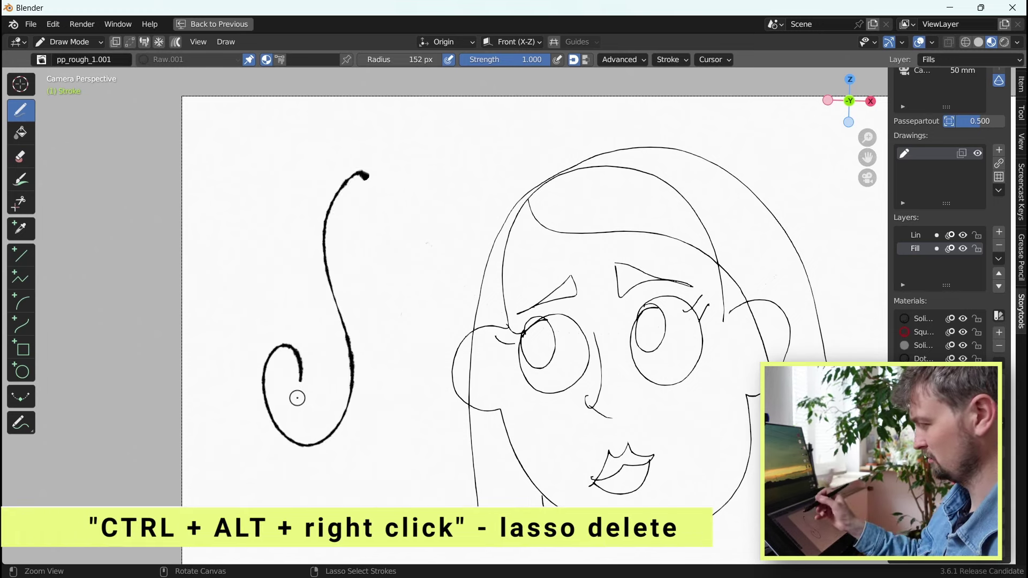
{"action": "mouse_move", "coordinate": [354, 260]}
{"action": "right_mouse_down", "text": "ctrl+alt"}
{"action": "mouse_move", "coordinate": [439, 222]}
{"action": "mouse_move", "coordinate": [414, 124]}
{"action": "mouse_move", "coordinate": [290, 237]}
{"action": "mouse_move", "coordinate": [424, 241]}
{"action": "right_mouse_up", "text": "ctrl+alt"}
{"action": "right_click_drag", "start_coordinate": [240, 312], "coordinate": [381, 321], "text": "ctrl+alt"}
{"action": "key", "text": "Home"}
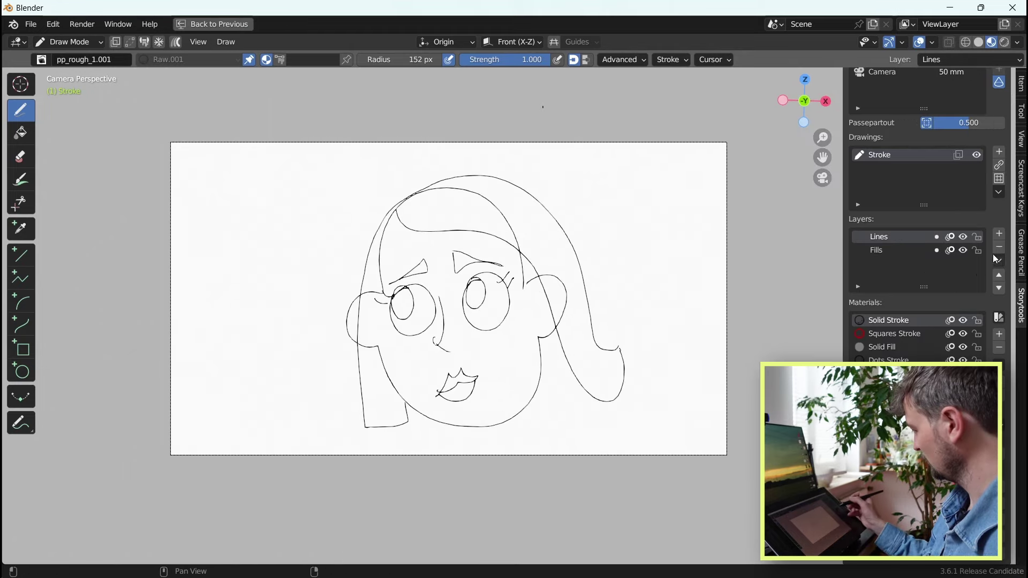
Step: Add a new layer above the Lines layer of the Stroke drawing
{"action": "left_click", "coordinate": [999, 234]}
{"action": "middle_click_drag", "start_coordinate": [592, 263], "coordinate": [562, 199], "text": "shift"}
{"action": "middle_click_drag", "start_coordinate": [553, 285], "coordinate": [561, 311], "text": "shift"}
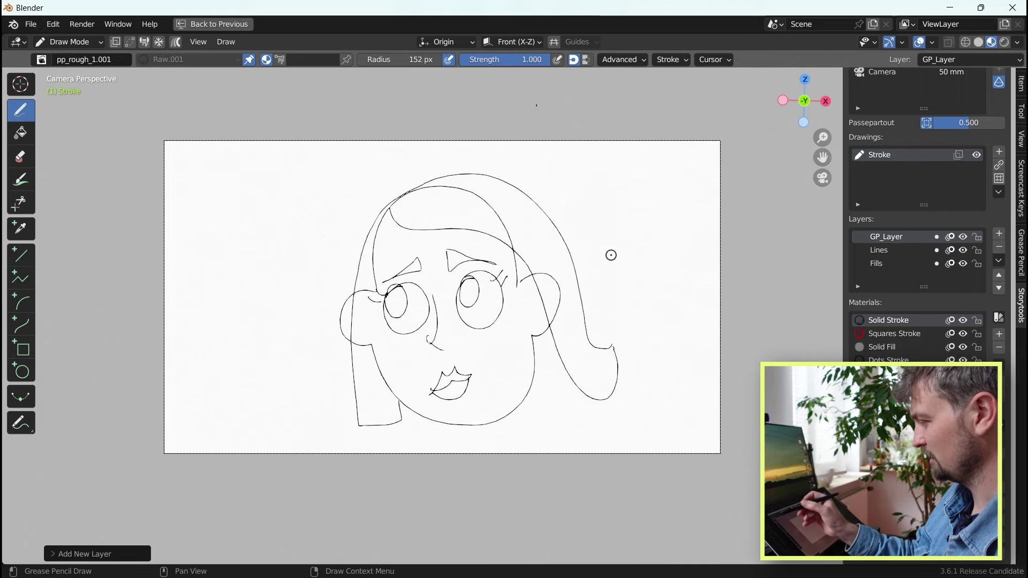
Step: Switch to Edit Mode and move the whole face drawing within the camera frame
{"action": "left_click", "coordinate": [86, 42]}
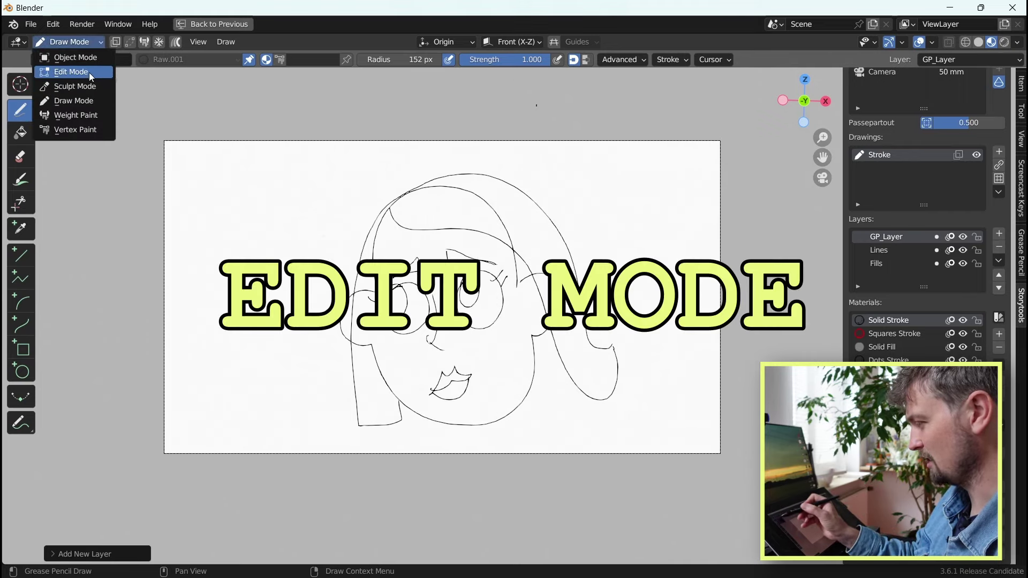
{"action": "left_click", "coordinate": [89, 73]}
{"action": "left_click_drag", "start_coordinate": [643, 155], "coordinate": [288, 478]}
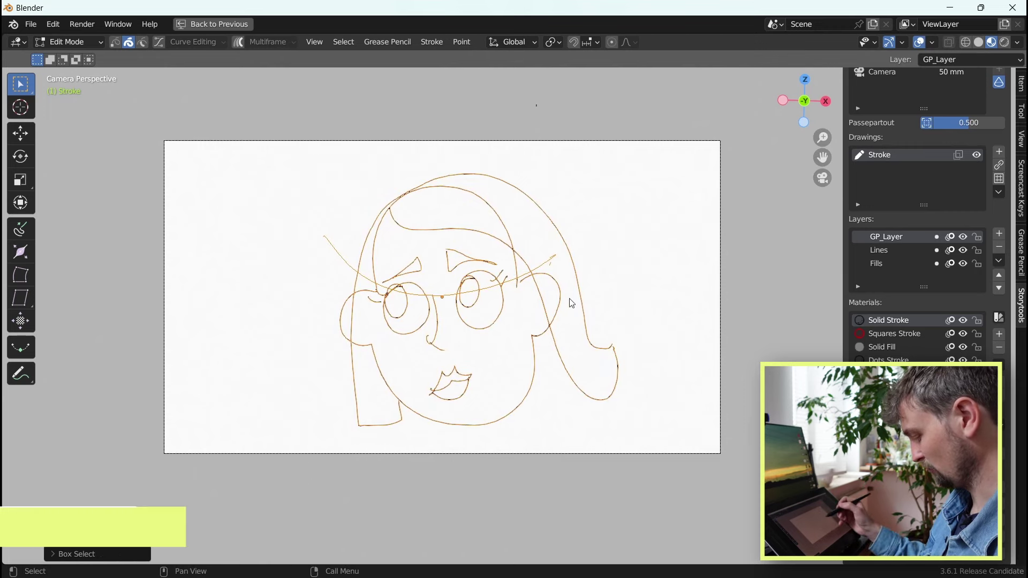
{"action": "key", "text": "g"}
{"action": "left_click", "coordinate": [615, 280]}
Step: Scale the selected face drawing down slightly and rotate it counterclockwise, then deselect it
{"action": "key", "text": "s"}
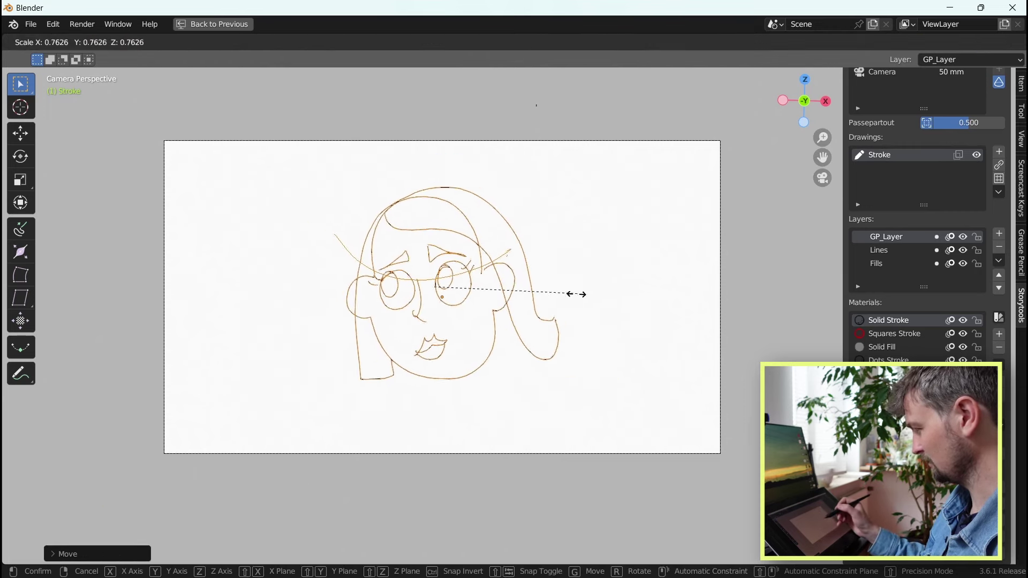
{"action": "left_click", "coordinate": [590, 283]}
{"action": "key", "text": "r"}
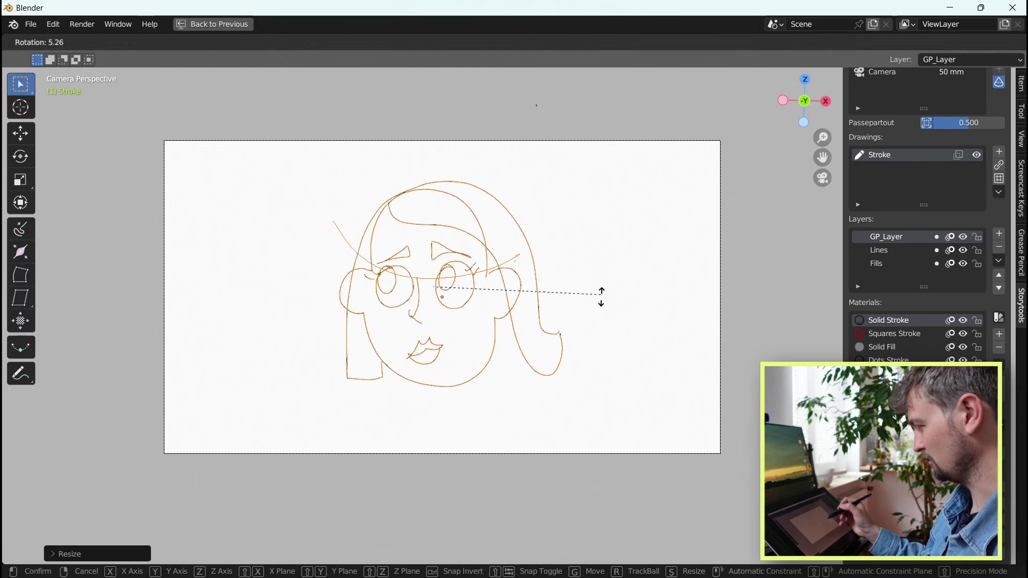
{"action": "left_click", "coordinate": [597, 256]}
{"action": "left_click", "coordinate": [543, 212]}
Step: Switch to Sculpt Mode and reshape the hair outline at the top of the head with a 90 px brush
{"action": "left_click", "coordinate": [69, 41]}
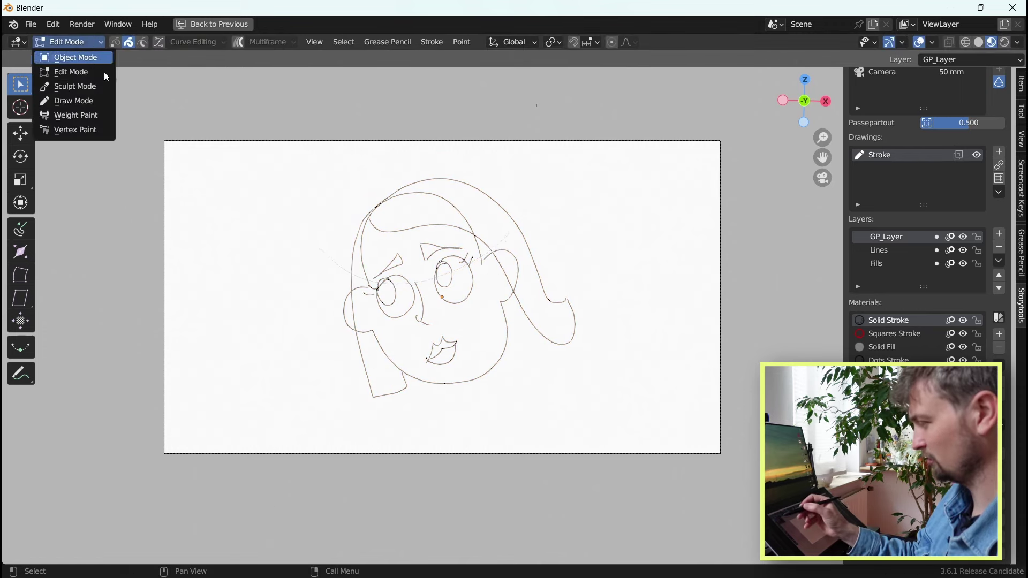
{"action": "left_click", "coordinate": [89, 87]}
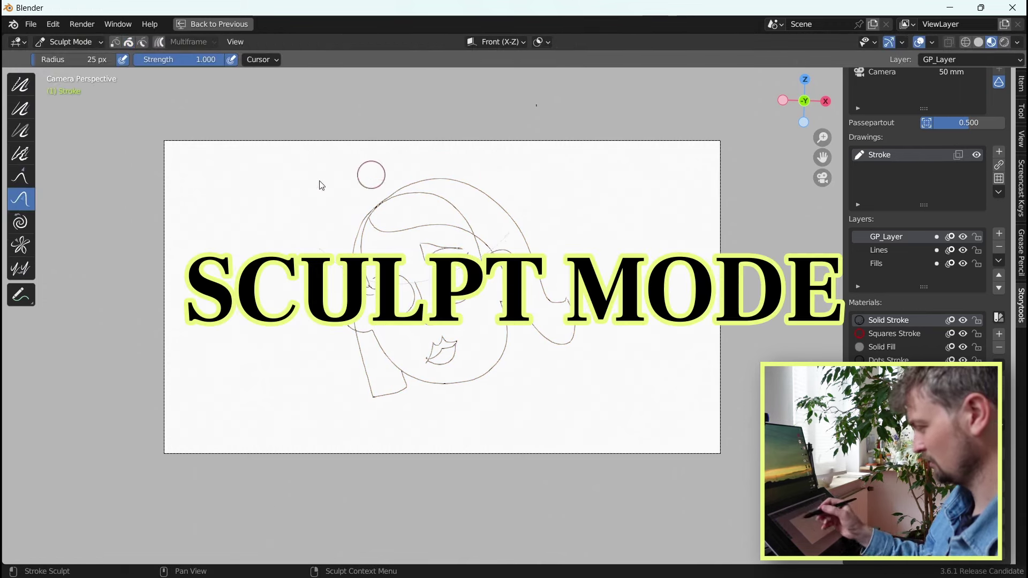
{"action": "key", "text": "f"}
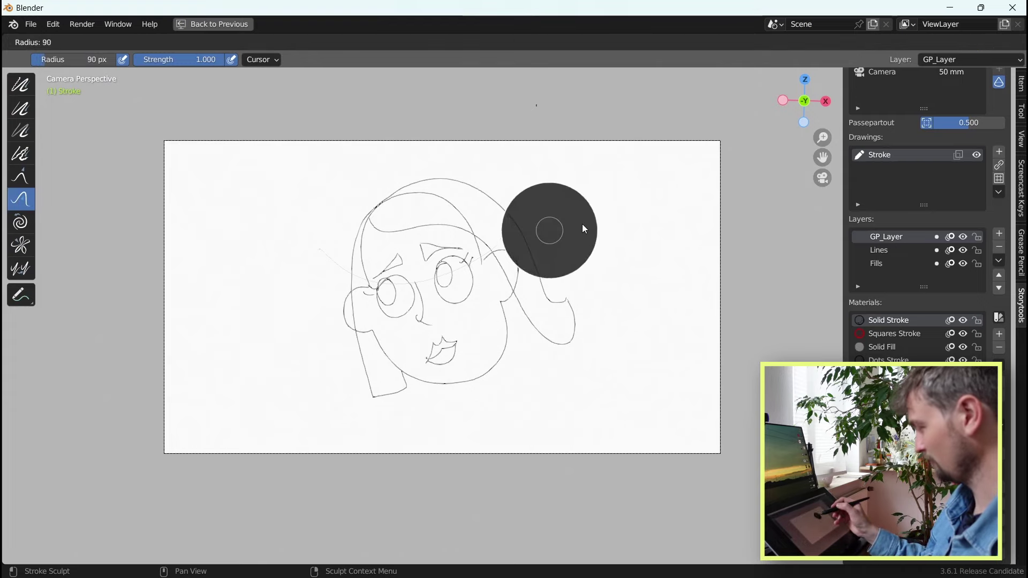
{"action": "left_click", "coordinate": [583, 224]}
{"action": "mouse_move", "coordinate": [491, 179]}
{"action": "left_mouse_down"}
{"action": "mouse_move", "coordinate": [531, 188]}
{"action": "mouse_move", "coordinate": [495, 214]}
{"action": "mouse_move", "coordinate": [500, 226]}
{"action": "mouse_move", "coordinate": [516, 211]}
{"action": "mouse_move", "coordinate": [451, 169]}
{"action": "mouse_move", "coordinate": [430, 206]}
{"action": "mouse_move", "coordinate": [478, 198]}
{"action": "mouse_move", "coordinate": [477, 175]}
{"action": "mouse_move", "coordinate": [432, 188]}
{"action": "mouse_move", "coordinate": [415, 171]}
{"action": "mouse_move", "coordinate": [482, 202]}
{"action": "mouse_move", "coordinate": [479, 188]}
{"action": "mouse_move", "coordinate": [445, 196]}
{"action": "mouse_move", "coordinate": [484, 182]}
{"action": "mouse_move", "coordinate": [456, 173]}
{"action": "left_mouse_up"}
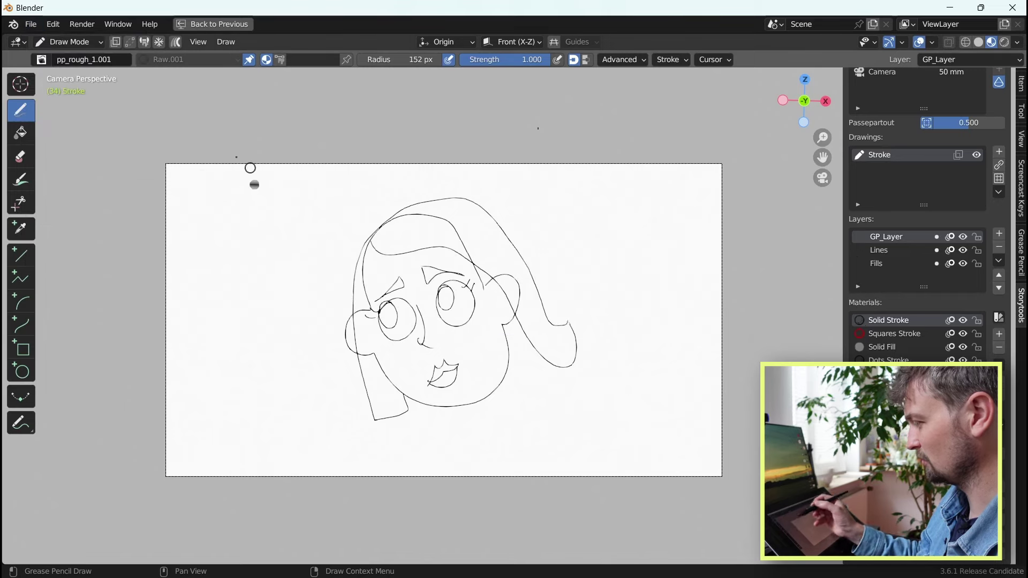
{"action": "left_click", "coordinate": [30, 26]}
{"action": "mouse_move", "coordinate": [110, 274]}
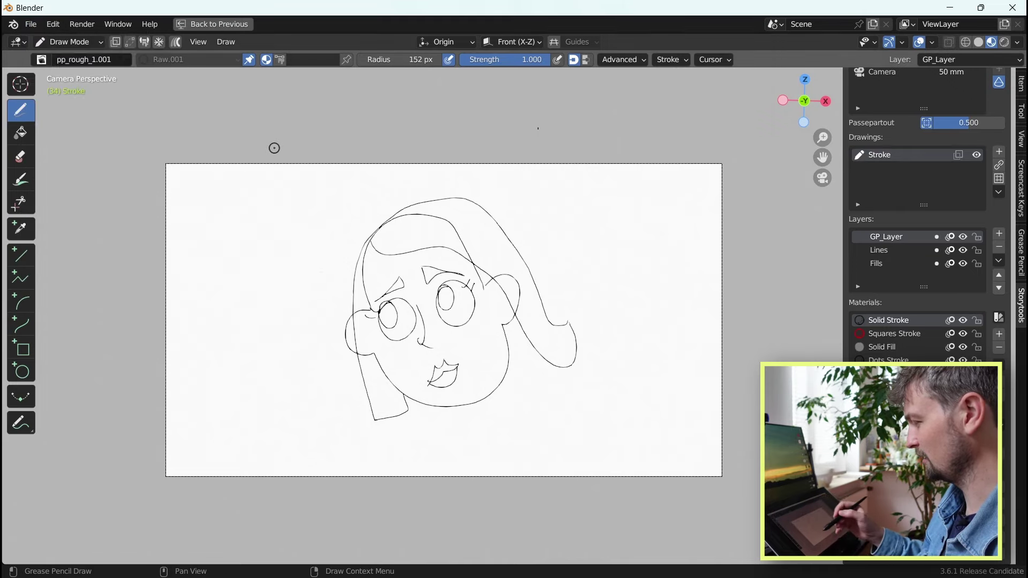
{"action": "left_click", "coordinate": [41, 60]}
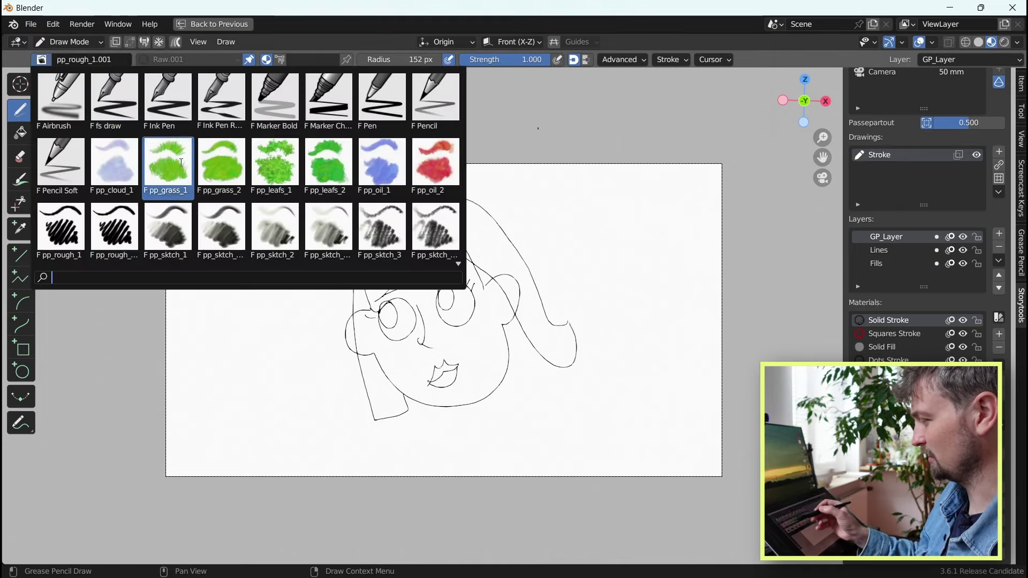
{"action": "key", "text": "ctrl+space"}
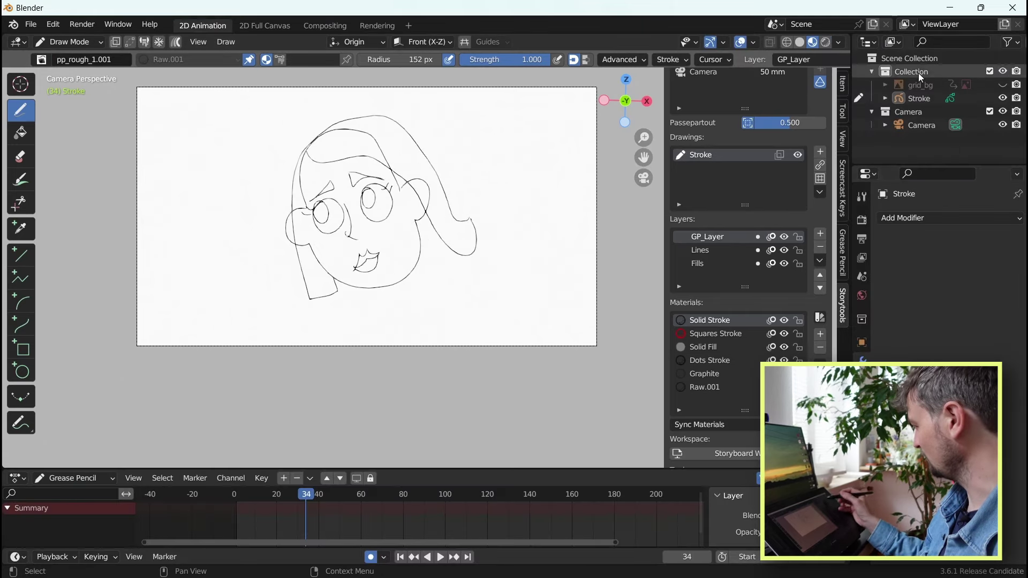
{"action": "key", "text": "ctrl+space"}
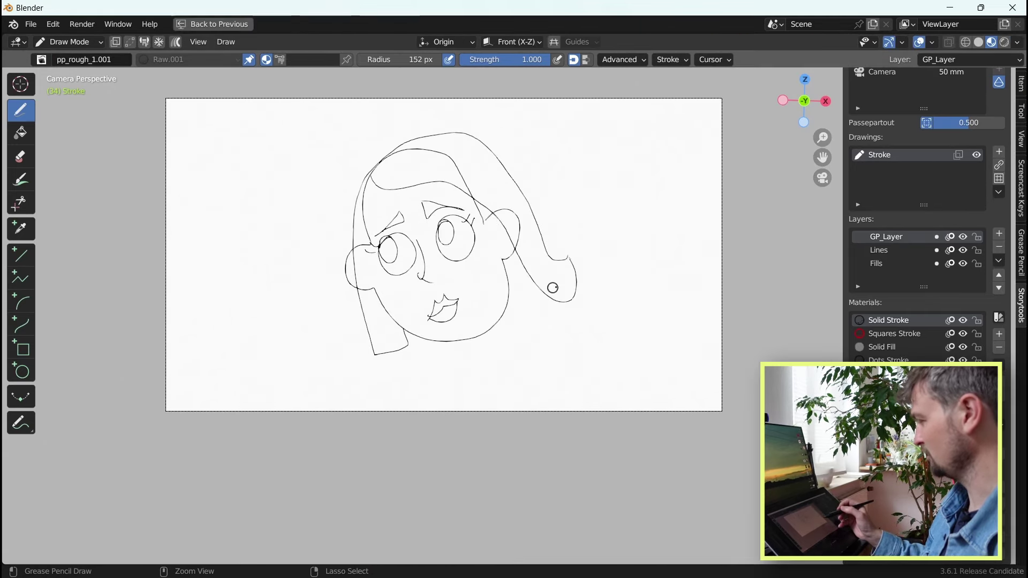